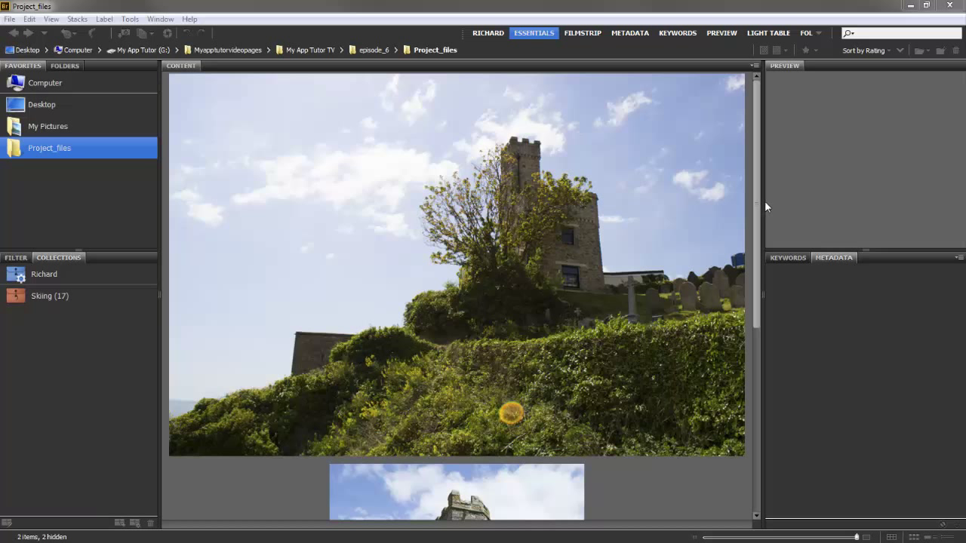
Select the castle photo _DSC0059.NEF in Bridge and open its context menu
{"action": "mouse_move", "coordinate": [758, 200]}
{"action": "left_mouse_down"}
{"action": "mouse_move", "coordinate": [742, 384]}
{"action": "mouse_move", "coordinate": [775, 198]}
{"action": "left_mouse_up"}
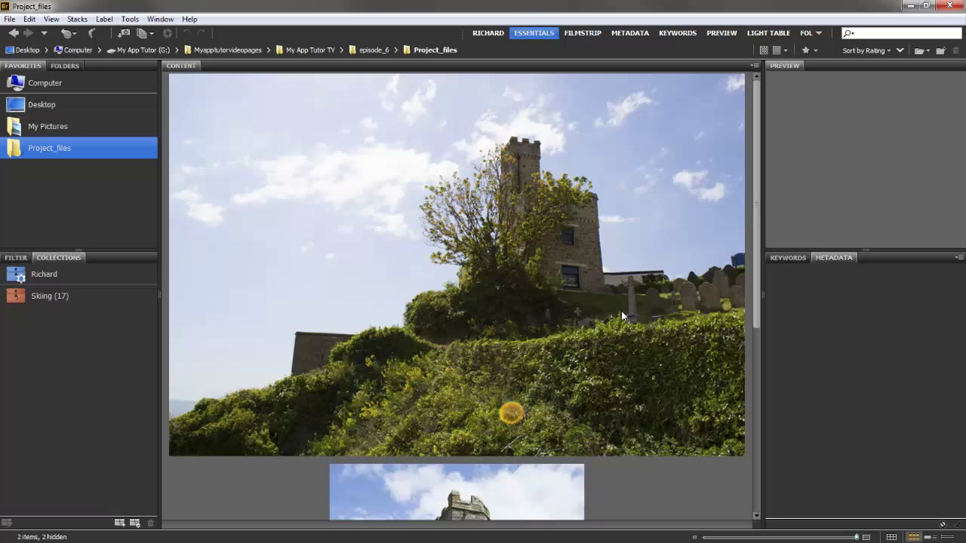
{"action": "left_click", "coordinate": [505, 230]}
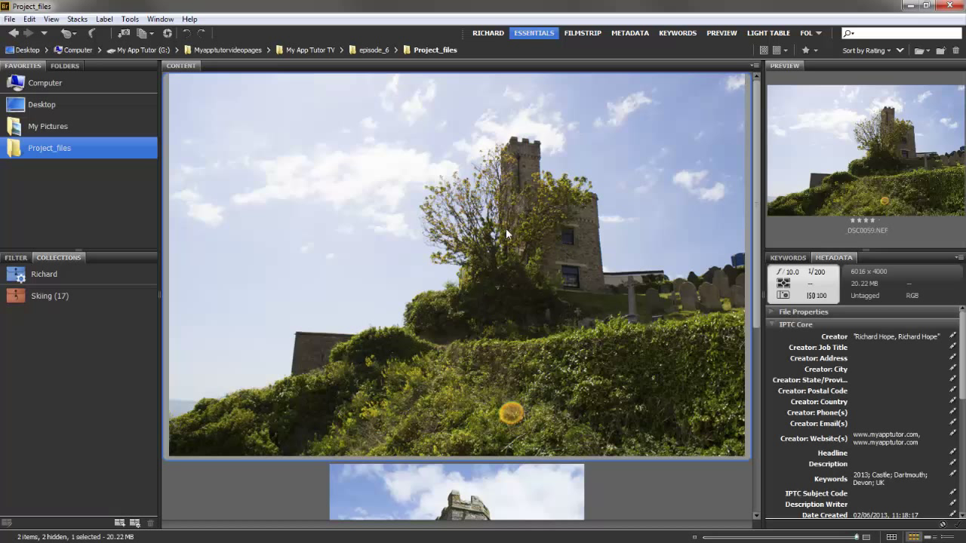
{"action": "right_click", "coordinate": [538, 253]}
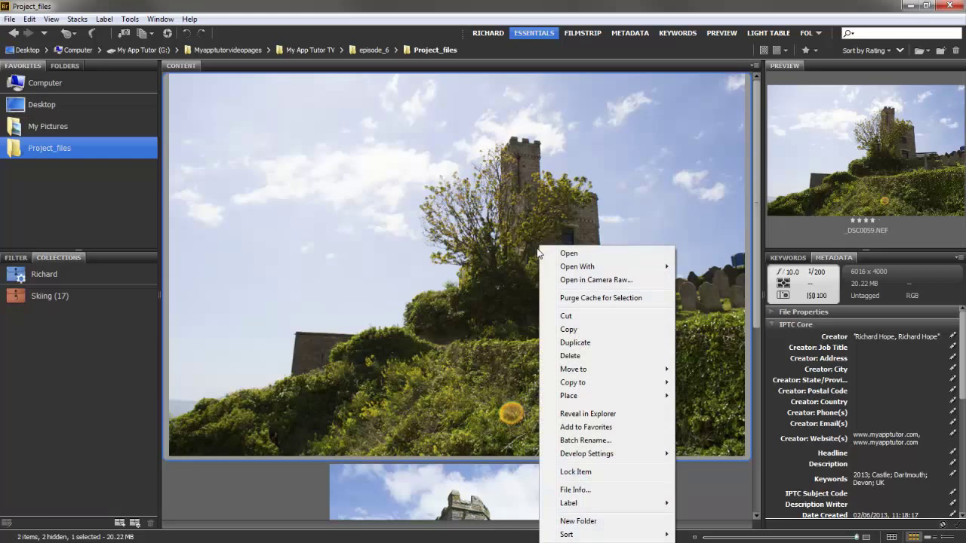
Open _DSC0059.NEF in Camera Raw and zoom to about 105% on the tower edge against the sky
{"action": "left_click", "coordinate": [598, 282]}
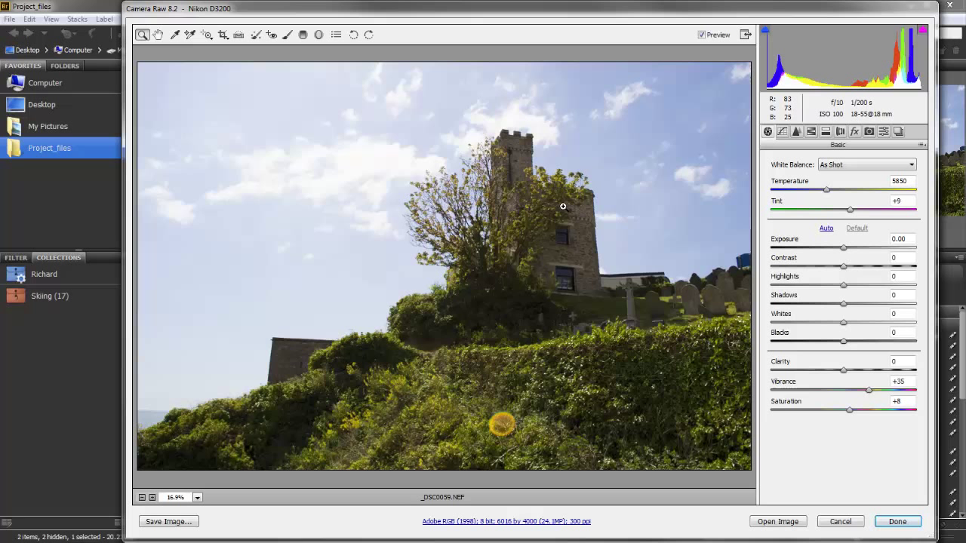
{"action": "left_click_drag", "start_coordinate": [555, 197], "coordinate": [639, 296]}
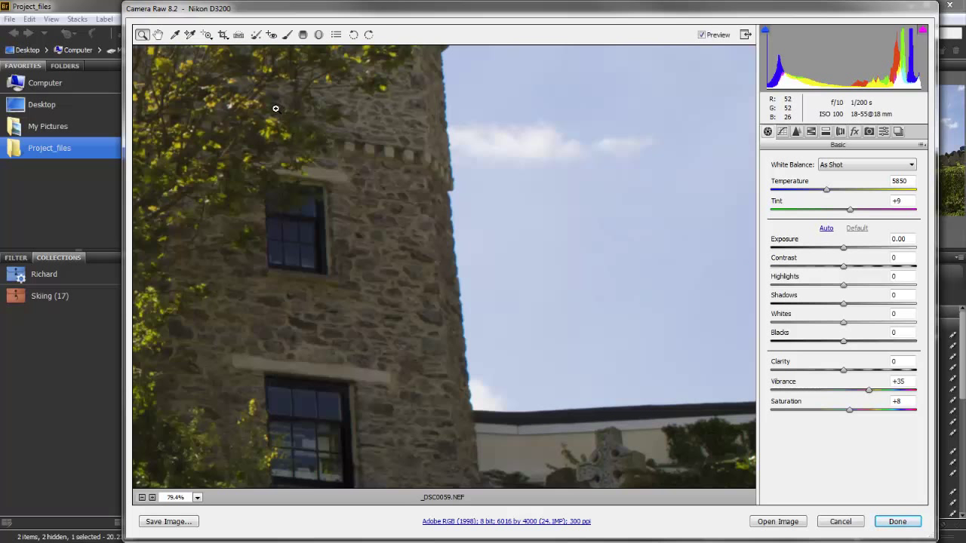
{"action": "left_click_drag", "start_coordinate": [268, 99], "coordinate": [655, 434]}
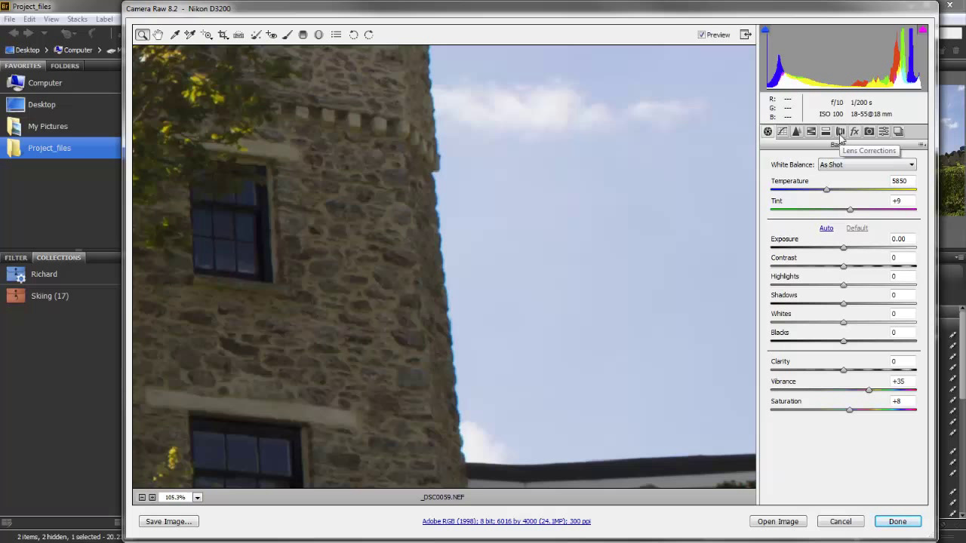
Try Remove Chromatic Aberration under Lens Corrections, then cancel to close Camera Raw without saving
{"action": "left_click", "coordinate": [840, 135]}
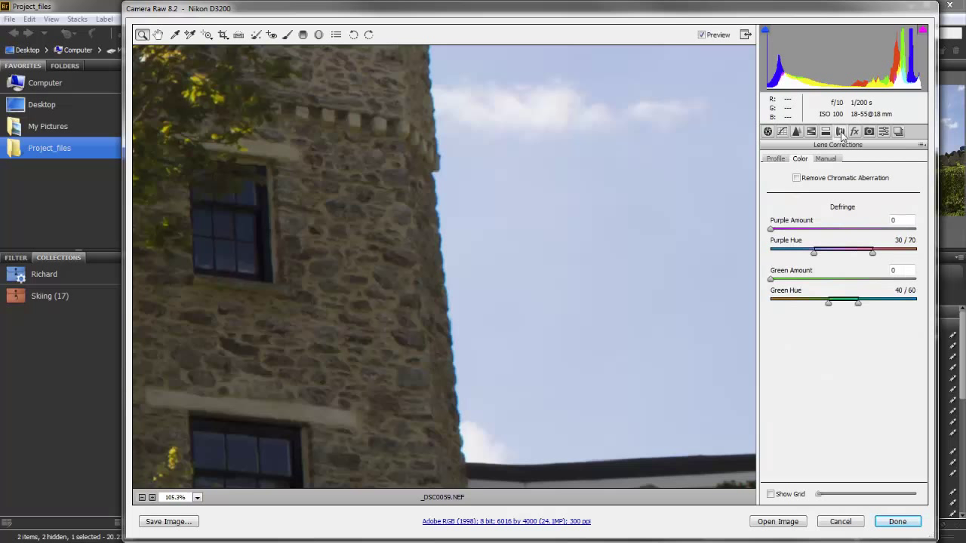
{"action": "left_click", "coordinate": [796, 180]}
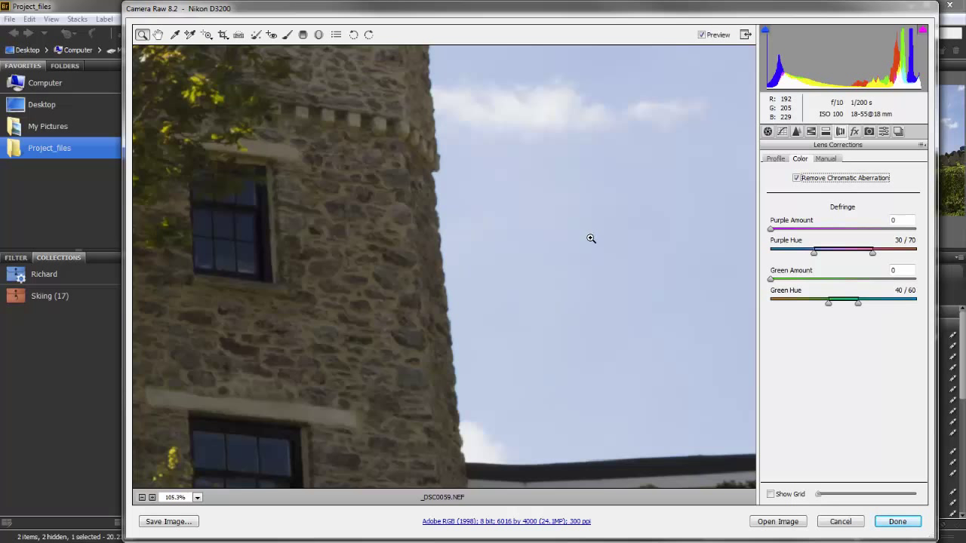
{"action": "left_click", "coordinate": [843, 524]}
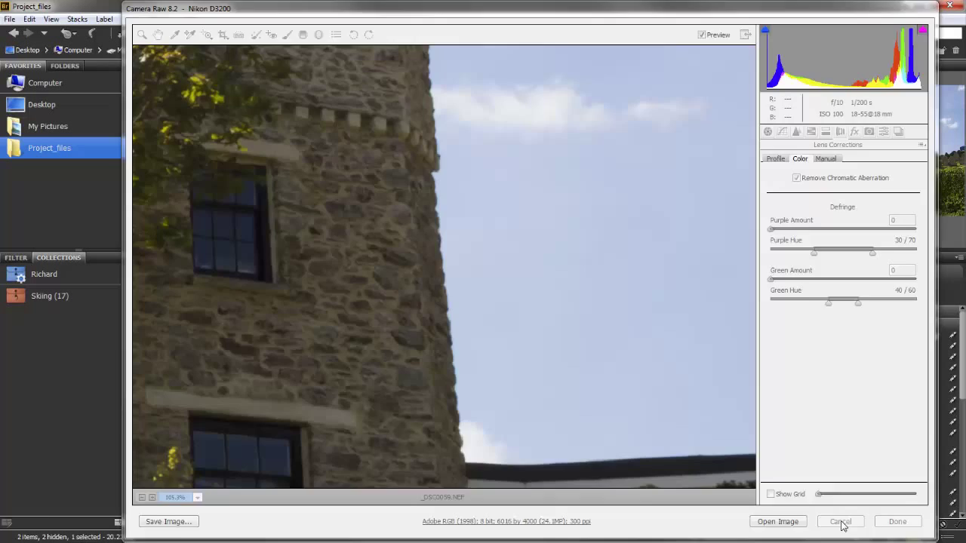
Select the next photo, _DSC0060.NEF, and open it in Camera Raw
{"action": "key", "text": "Down"}
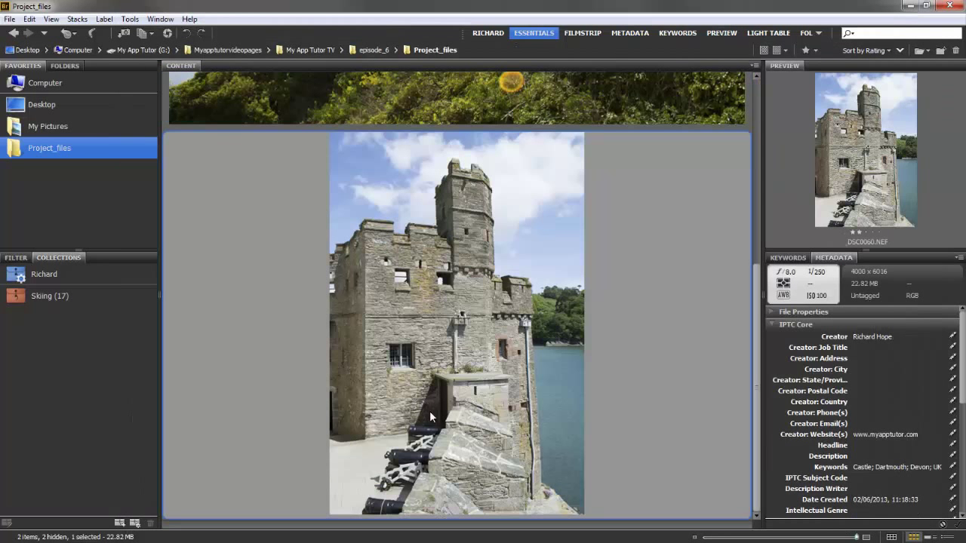
{"action": "right_click", "coordinate": [446, 264]}
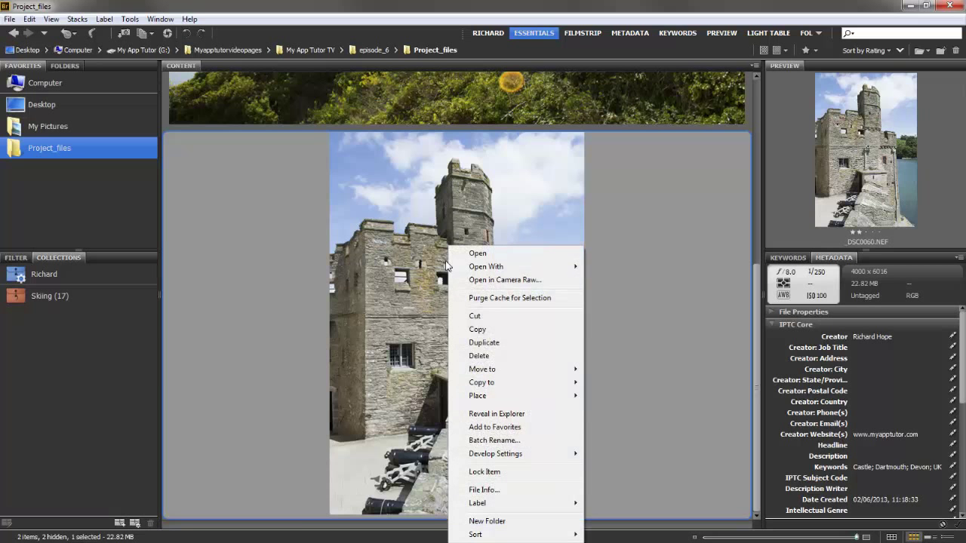
{"action": "left_click", "coordinate": [516, 294]}
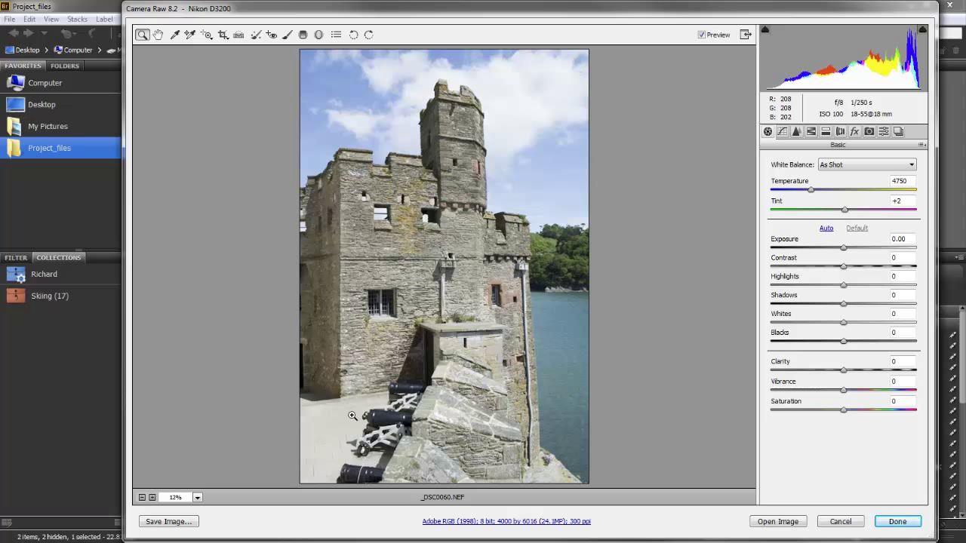
Zoom in on the cannons, then to about 153% on the white carriage
{"action": "left_click_drag", "start_coordinate": [344, 408], "coordinate": [433, 470]}
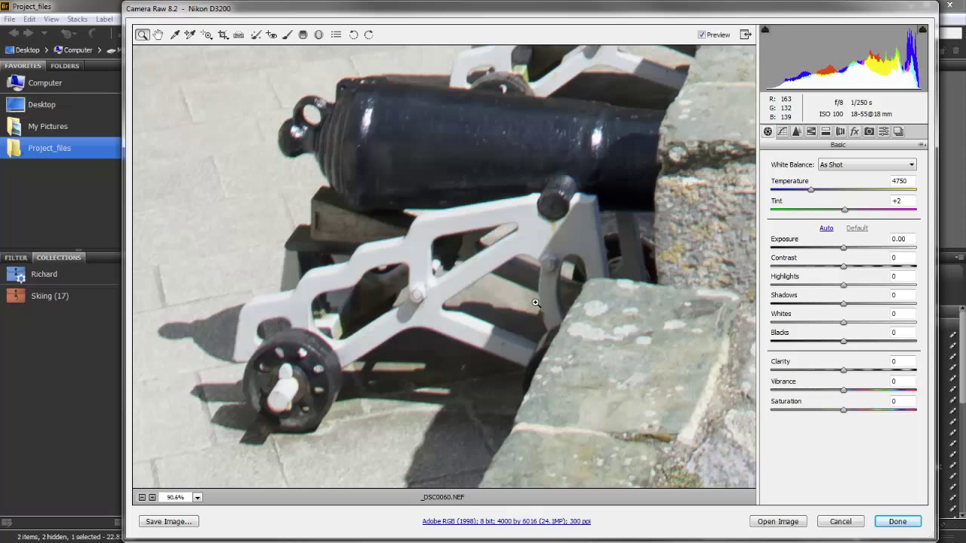
{"action": "left_click_drag", "start_coordinate": [322, 158], "coordinate": [626, 415]}
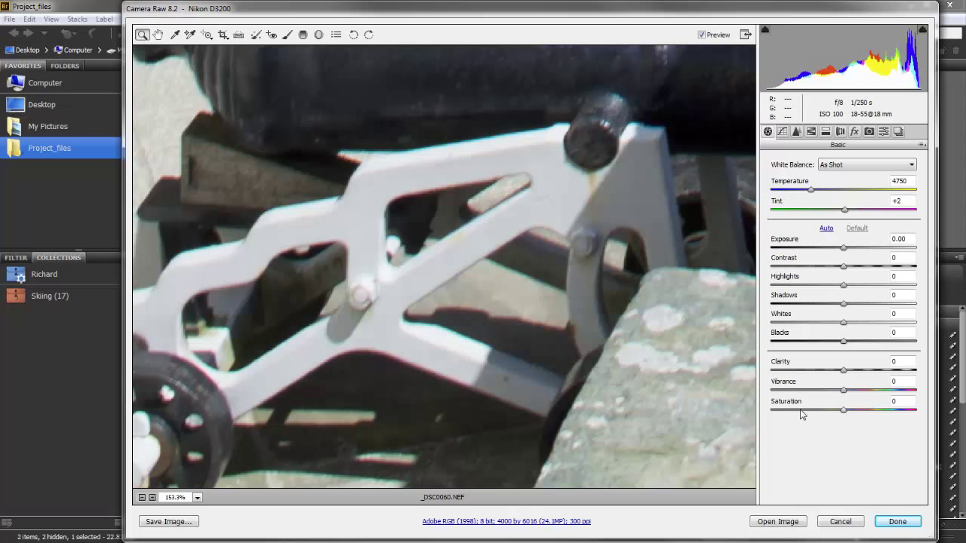
Push Vibrance and Saturation both to +100 in the Basic panel
{"action": "left_click_drag", "start_coordinate": [844, 393], "coordinate": [913, 391]}
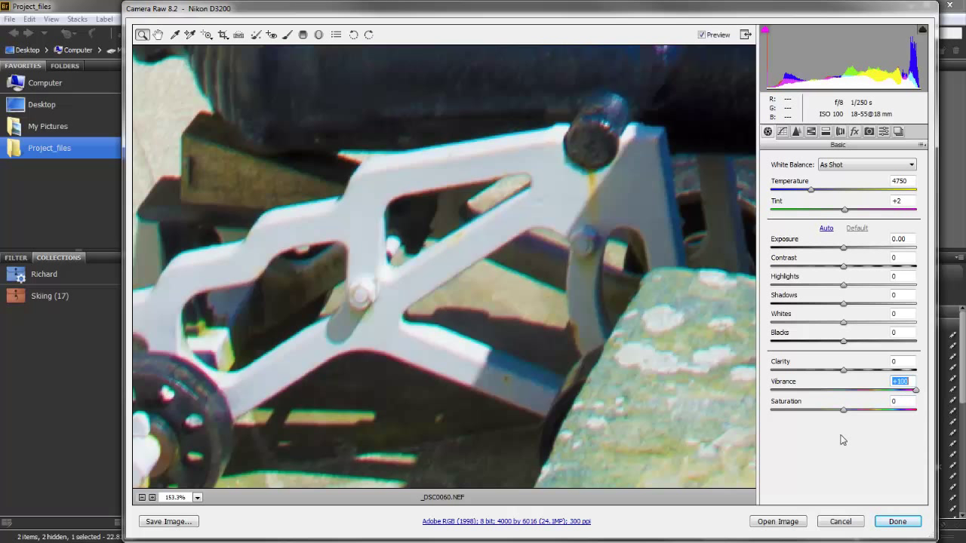
{"action": "left_click_drag", "start_coordinate": [843, 410], "coordinate": [916, 409]}
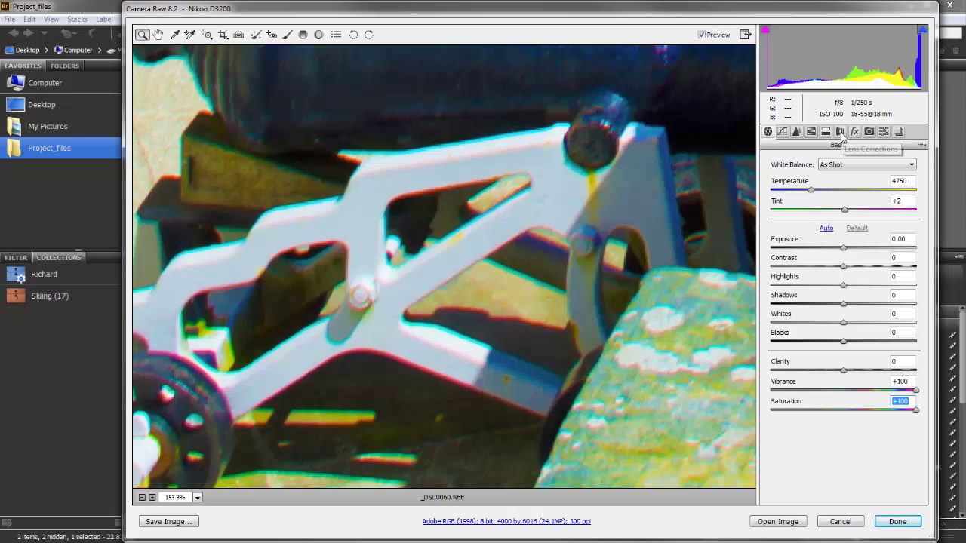
Enable the Nikon lens profile correction and Remove Chromatic Aberration in Lens Corrections
{"action": "left_click", "coordinate": [841, 133]}
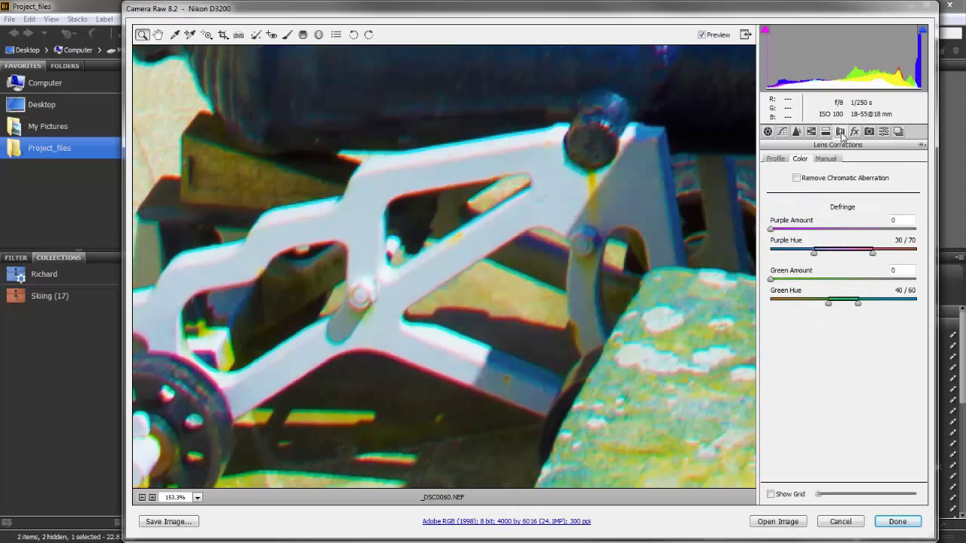
{"action": "left_click", "coordinate": [777, 160]}
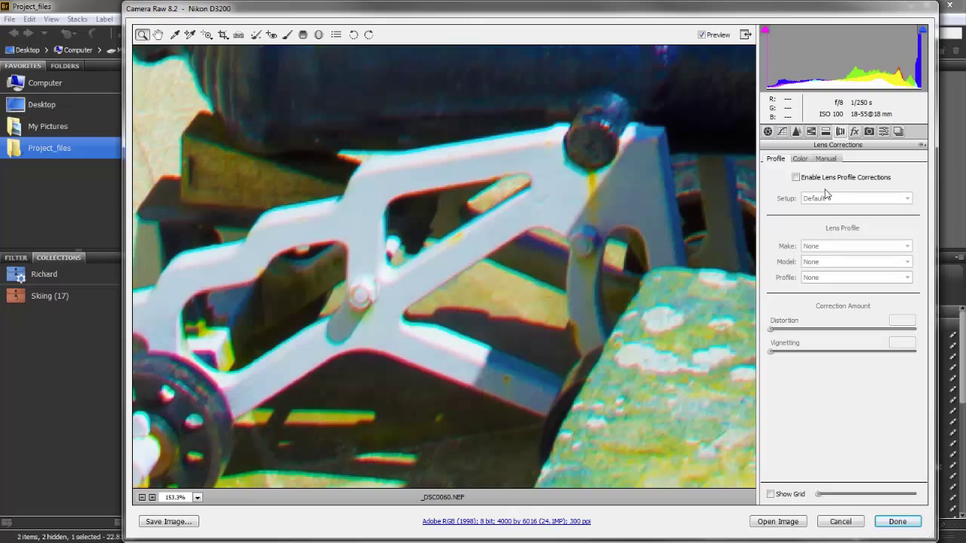
{"action": "left_click", "coordinate": [796, 178]}
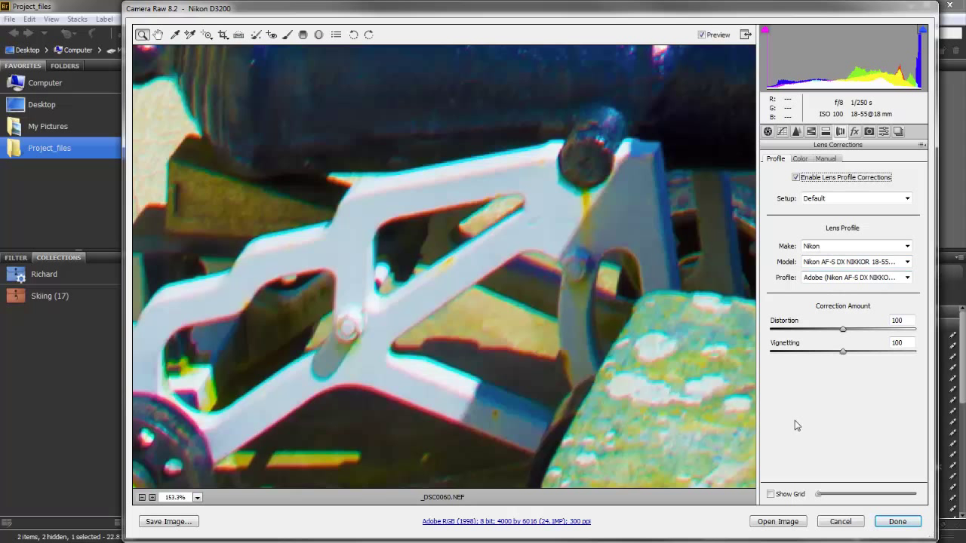
{"action": "left_click", "coordinate": [800, 159]}
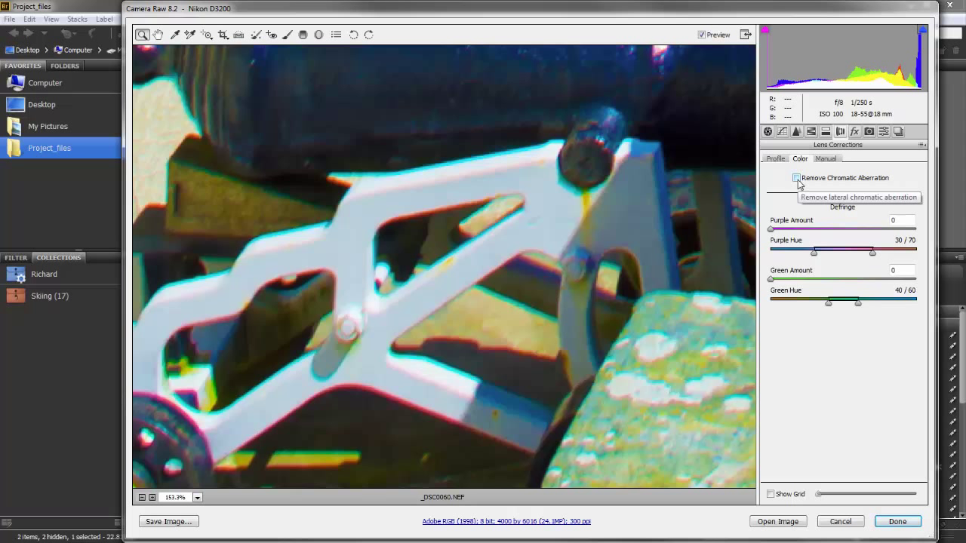
{"action": "left_click", "coordinate": [796, 179]}
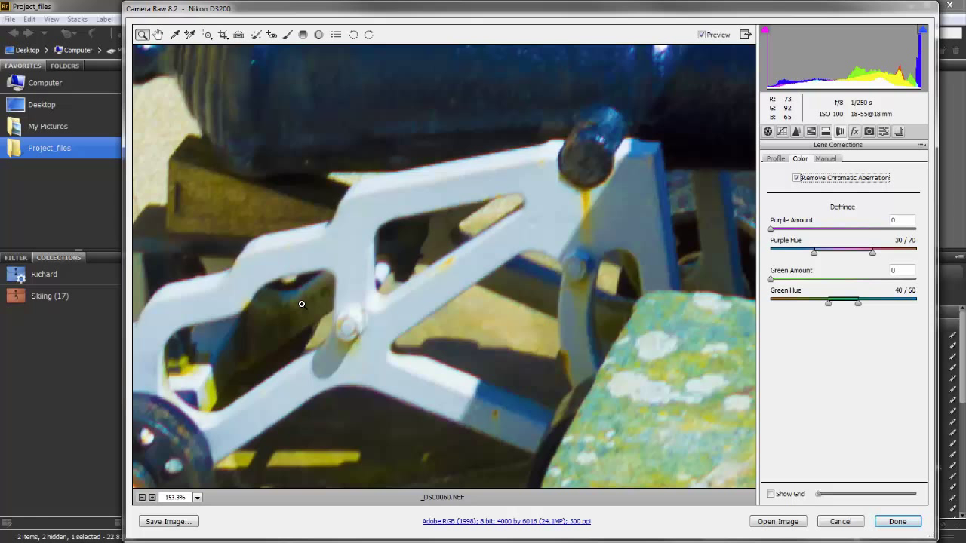
Zoom to about 381% on the cannon carriage edge
{"action": "left_click_drag", "start_coordinate": [288, 275], "coordinate": [530, 457]}
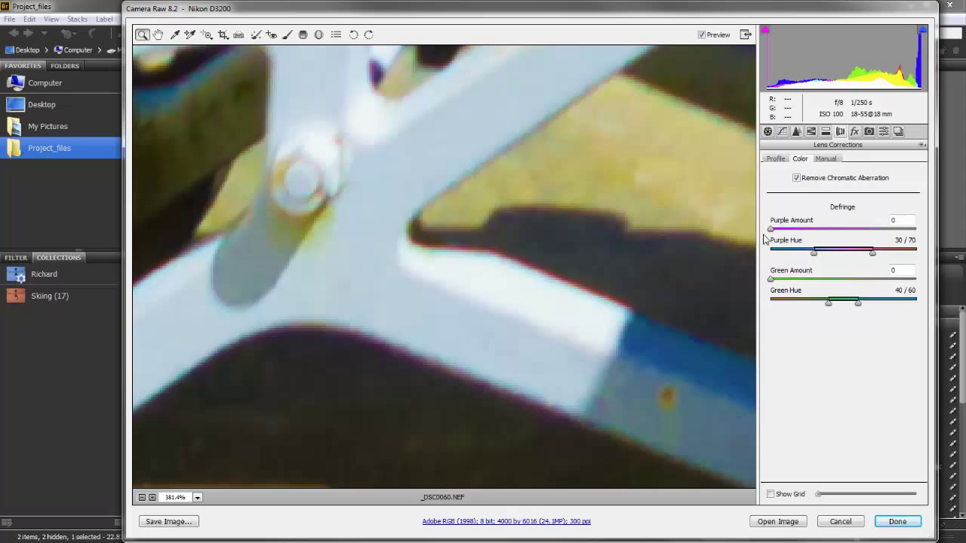
Set Purple Amount to 10, widen the Purple Hue upper limit to 90, and test Green Amount
{"action": "mouse_move", "coordinate": [773, 231]}
{"action": "left_mouse_down"}
{"action": "mouse_move", "coordinate": [846, 243]}
{"action": "mouse_move", "coordinate": [771, 247]}
{"action": "left_mouse_up"}
{"action": "left_click_drag", "start_coordinate": [771, 230], "coordinate": [844, 240]}
{"action": "mouse_move", "coordinate": [873, 257]}
{"action": "left_mouse_down"}
{"action": "mouse_move", "coordinate": [905, 262]}
{"action": "mouse_move", "coordinate": [869, 262]}
{"action": "left_mouse_up"}
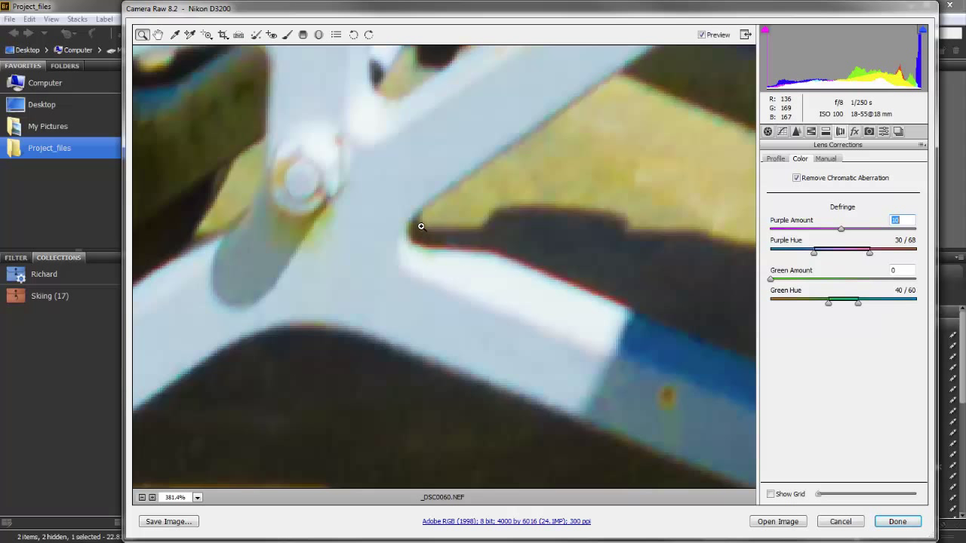
{"action": "left_click_drag", "start_coordinate": [870, 258], "coordinate": [902, 259]}
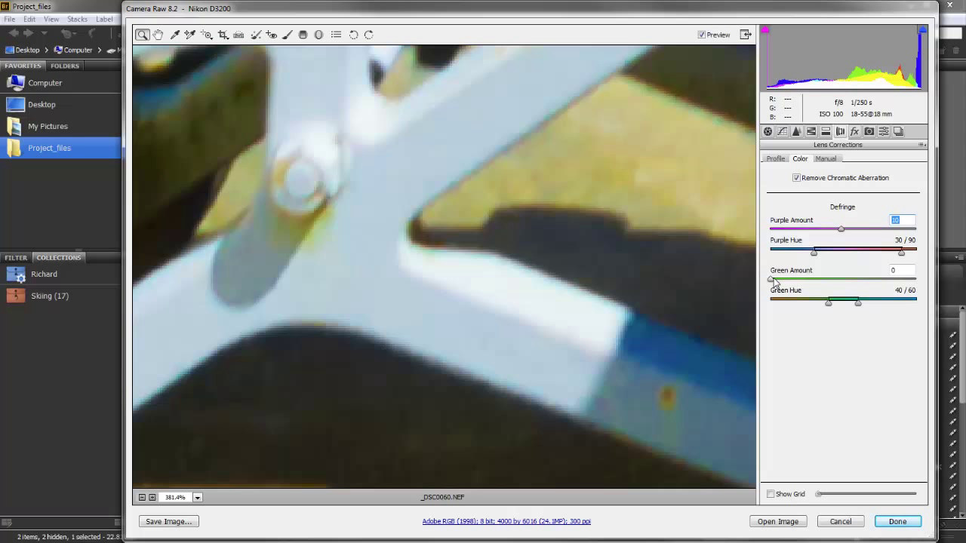
{"action": "mouse_move", "coordinate": [774, 282]}
{"action": "left_mouse_down"}
{"action": "mouse_move", "coordinate": [932, 293]}
{"action": "mouse_move", "coordinate": [773, 292]}
{"action": "left_mouse_up"}
Set Purple Hue to 24/90 and Green Hue to 30/70, then raise Green Amount
{"action": "mouse_move", "coordinate": [815, 257]}
{"action": "left_mouse_down"}
{"action": "mouse_move", "coordinate": [777, 257]}
{"action": "mouse_move", "coordinate": [800, 257]}
{"action": "left_mouse_up"}
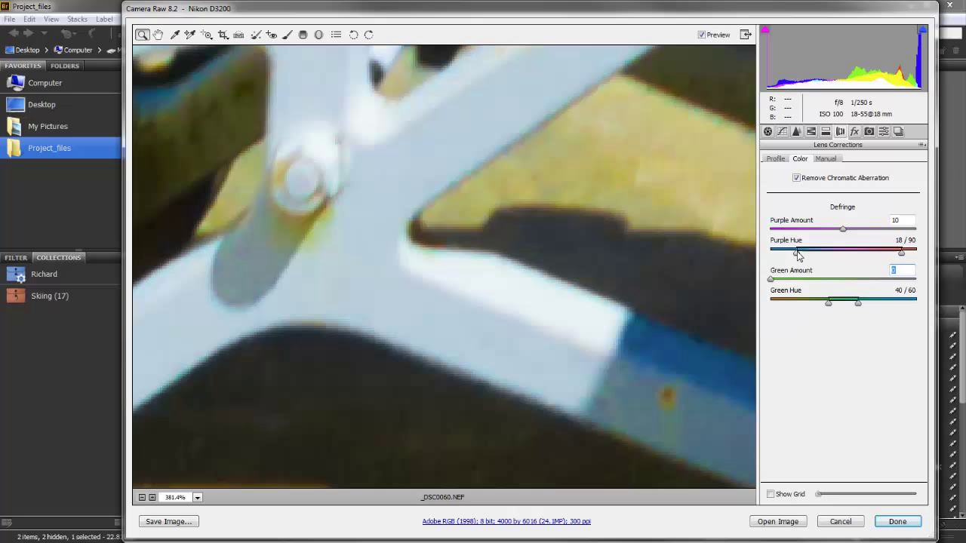
{"action": "mouse_move", "coordinate": [798, 257]}
{"action": "left_mouse_down"}
{"action": "mouse_move", "coordinate": [836, 257]}
{"action": "mouse_move", "coordinate": [777, 260]}
{"action": "mouse_move", "coordinate": [806, 261]}
{"action": "left_mouse_up"}
{"action": "left_click_drag", "start_coordinate": [863, 300], "coordinate": [805, 314]}
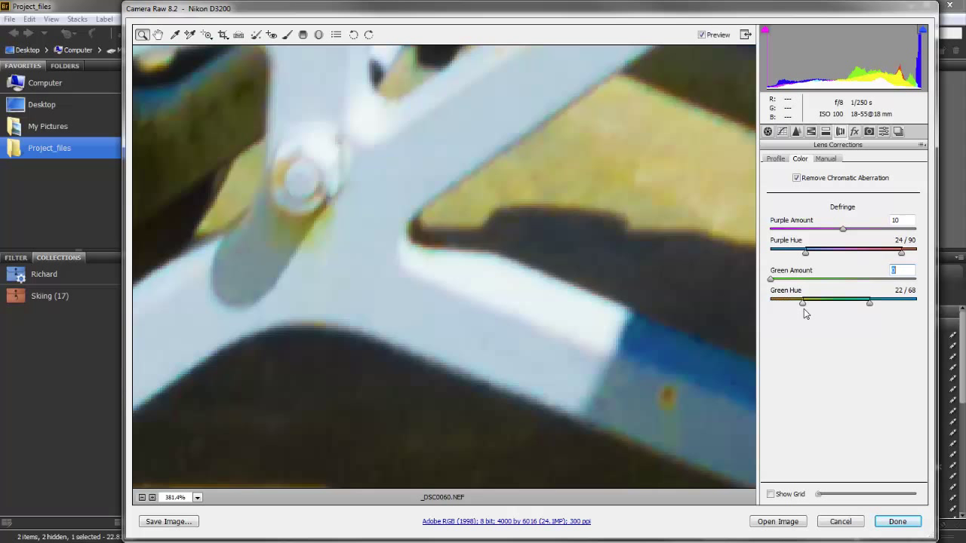
{"action": "mouse_move", "coordinate": [871, 306]}
{"action": "left_mouse_down"}
{"action": "mouse_move", "coordinate": [948, 315]}
{"action": "mouse_move", "coordinate": [875, 310]}
{"action": "left_mouse_up"}
{"action": "left_click_drag", "start_coordinate": [807, 309], "coordinate": [821, 309]}
{"action": "left_click_drag", "start_coordinate": [771, 282], "coordinate": [834, 289]}
In the Basic panel, lower Vibrance to +40 and Saturation to +20
{"action": "left_click", "coordinate": [768, 132]}
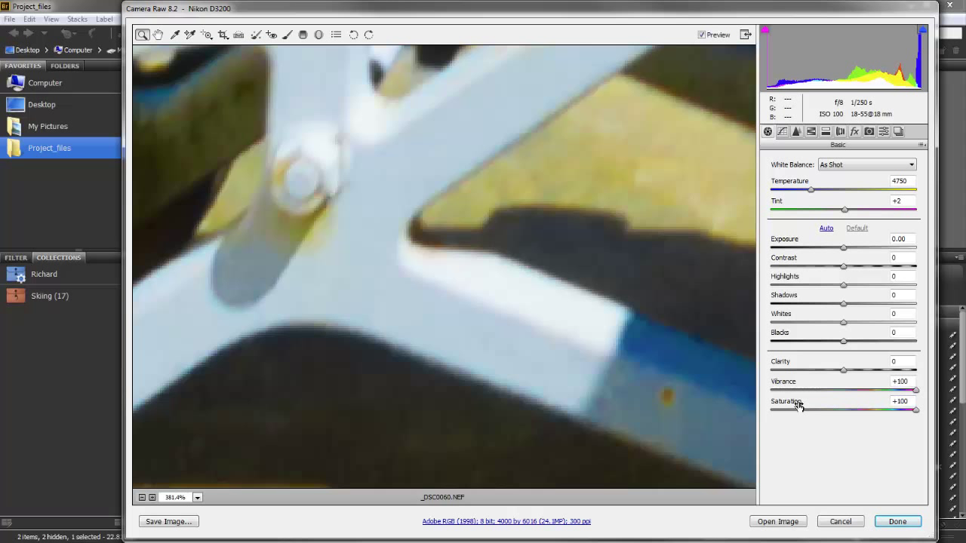
{"action": "left_click_drag", "start_coordinate": [915, 390], "coordinate": [872, 399]}
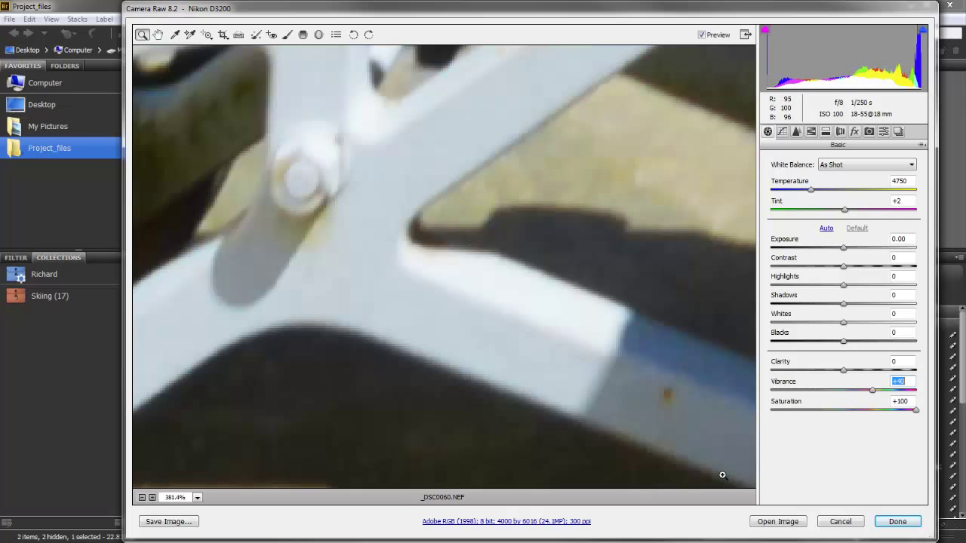
{"action": "left_click_drag", "start_coordinate": [915, 413], "coordinate": [859, 417]}
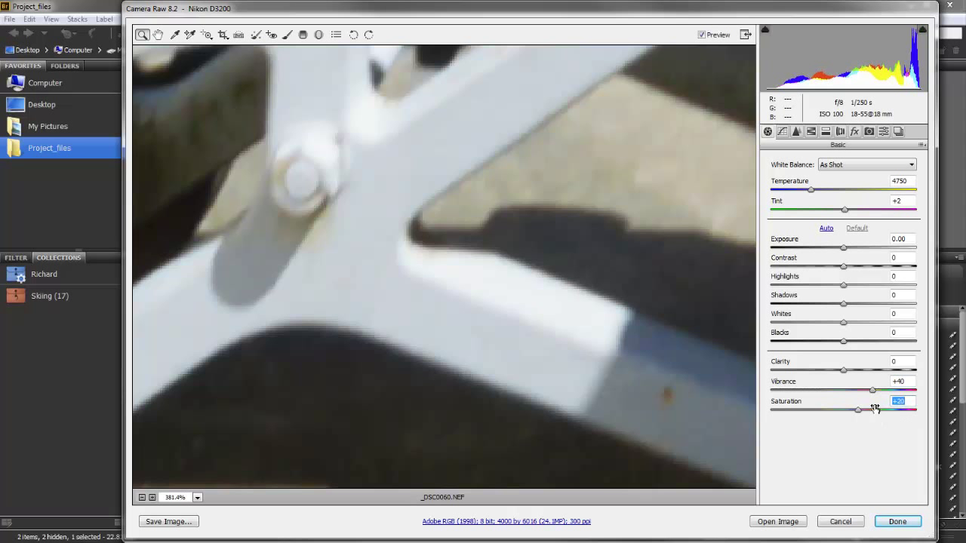
Zoom the preview out to 100% to show the whole cannon carriage, then bring up Save Options
{"action": "left_click", "coordinate": [142, 497]}
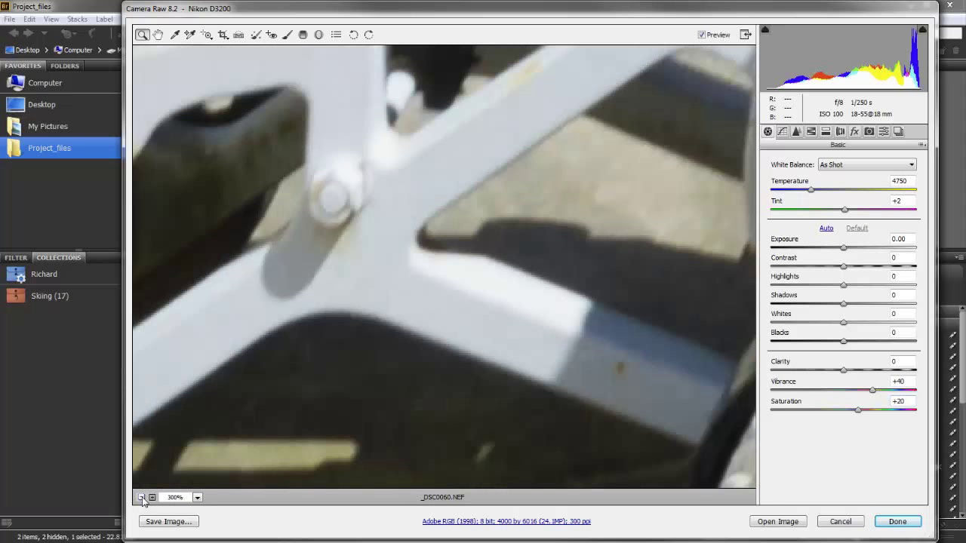
{"action": "left_click", "coordinate": [142, 498]}
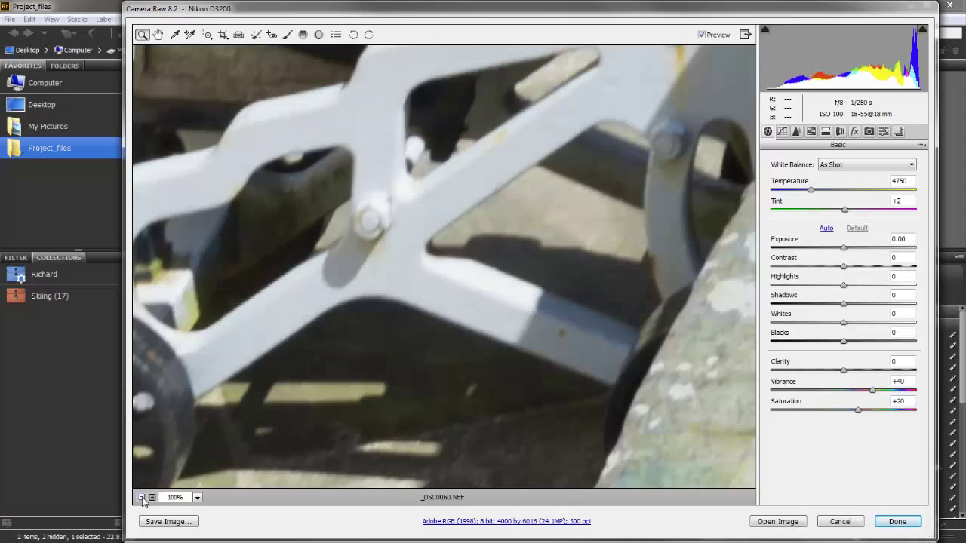
{"action": "left_click", "coordinate": [142, 498]}
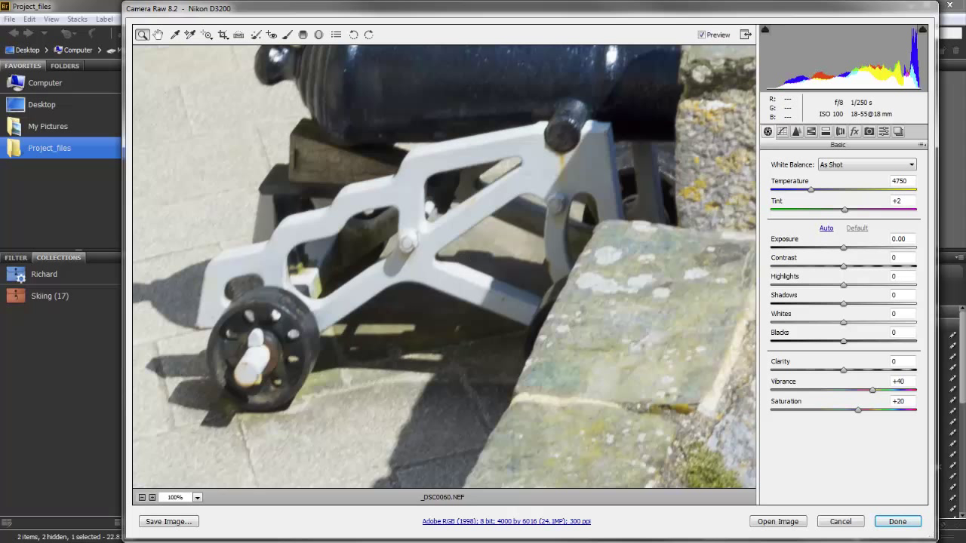
{"action": "left_click", "coordinate": [184, 523]}
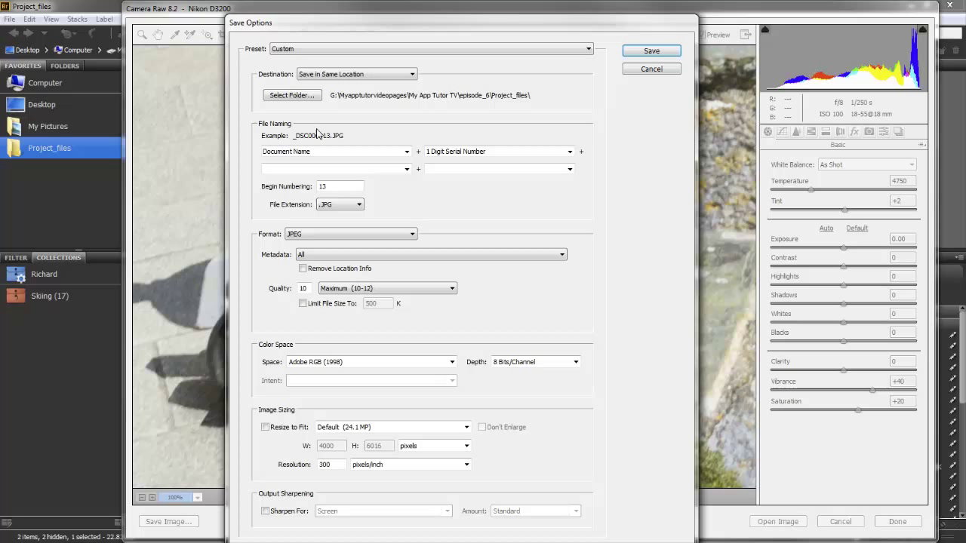
Save the edited photo as a .DNG file, with numbering beginning at 1
{"action": "left_click", "coordinate": [332, 190]}
{"action": "type", "text": "1"}
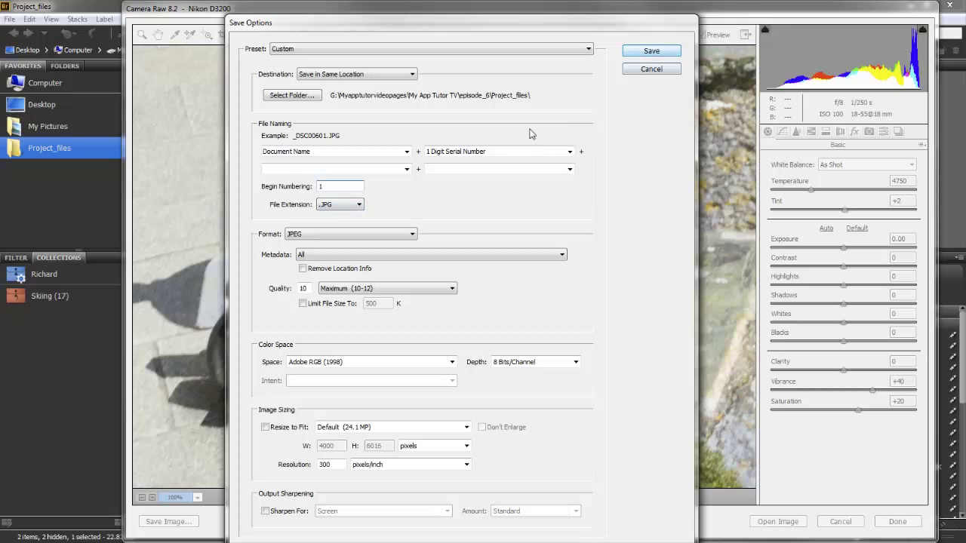
{"action": "left_click", "coordinate": [359, 205]}
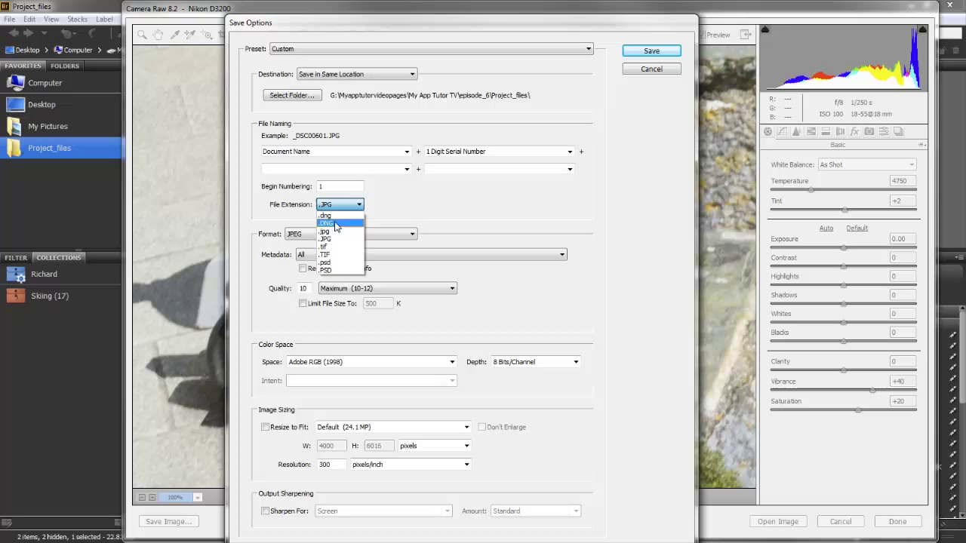
{"action": "left_click", "coordinate": [341, 223]}
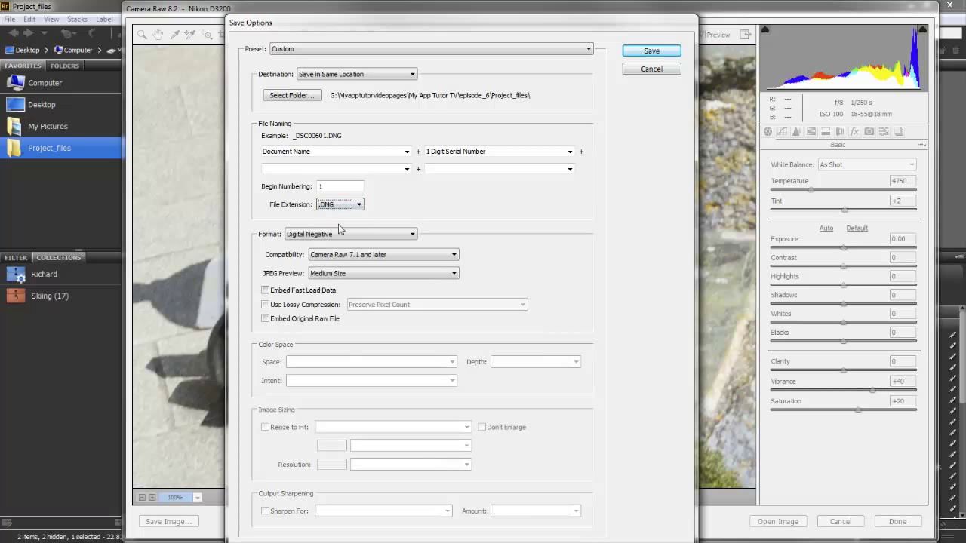
{"action": "left_click", "coordinate": [652, 51]}
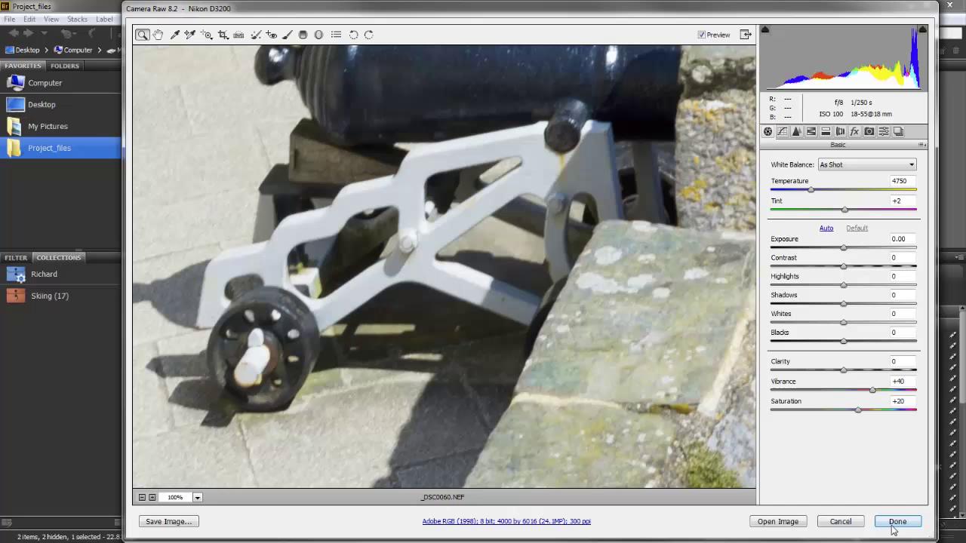
Finish in Camera Raw and reopen the castle photo in Camera Raw from Bridge
{"action": "left_click", "coordinate": [839, 522]}
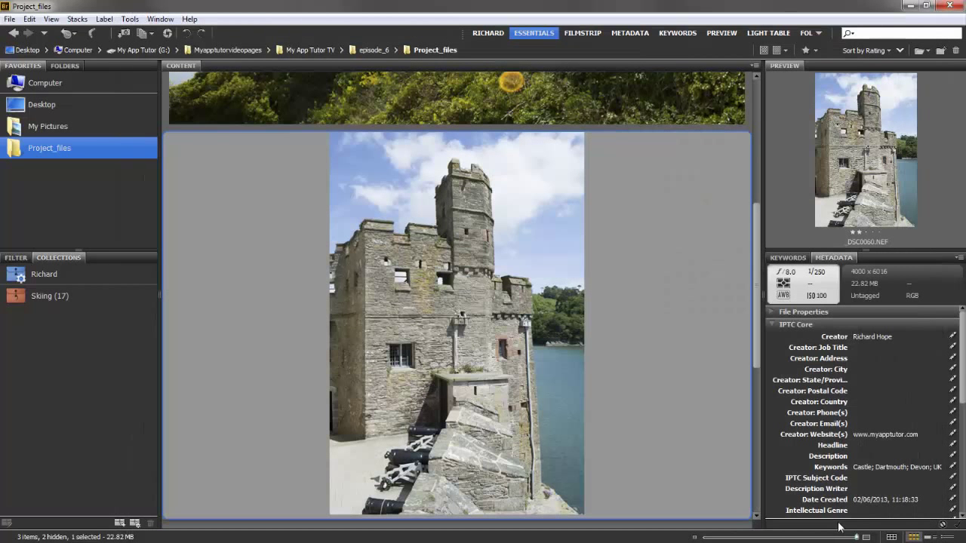
{"action": "right_click", "coordinate": [460, 370]}
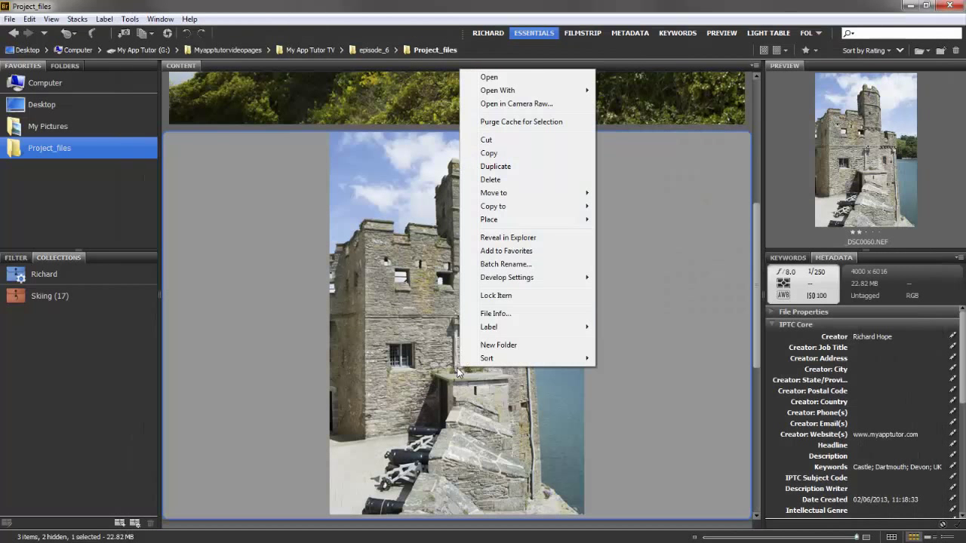
{"action": "left_click", "coordinate": [513, 105]}
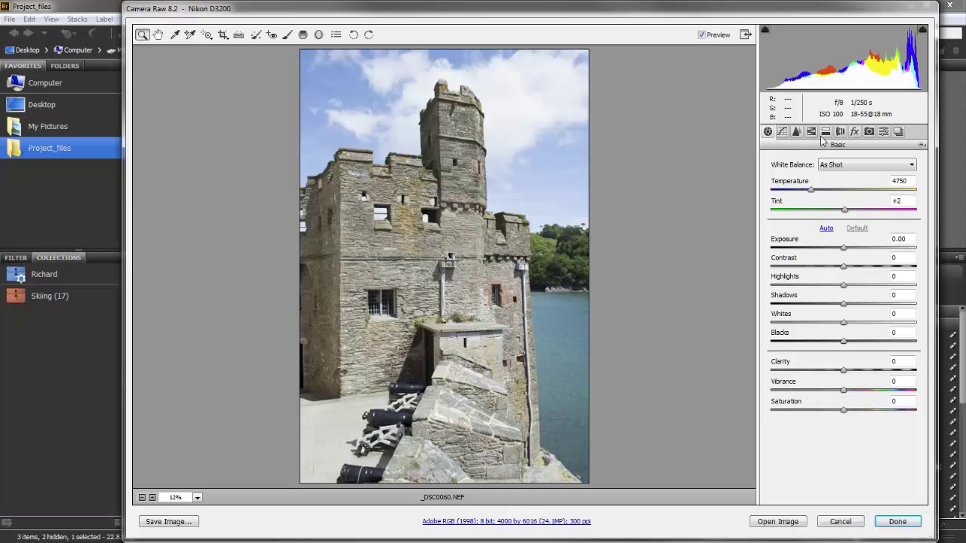
Enable Lens Profile Corrections and send the corrected castle photo to Photoshop
{"action": "left_click", "coordinate": [843, 132]}
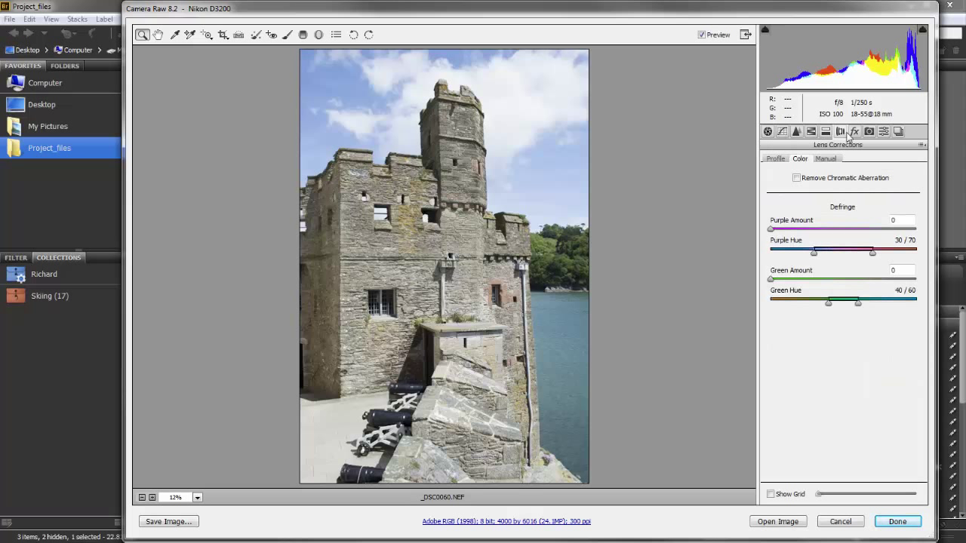
{"action": "left_click", "coordinate": [774, 160]}
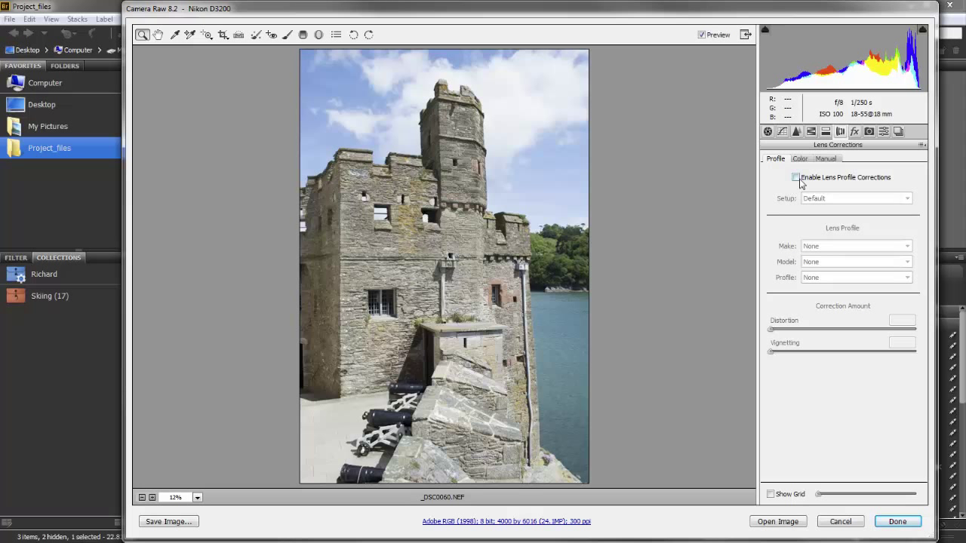
{"action": "left_click", "coordinate": [799, 181]}
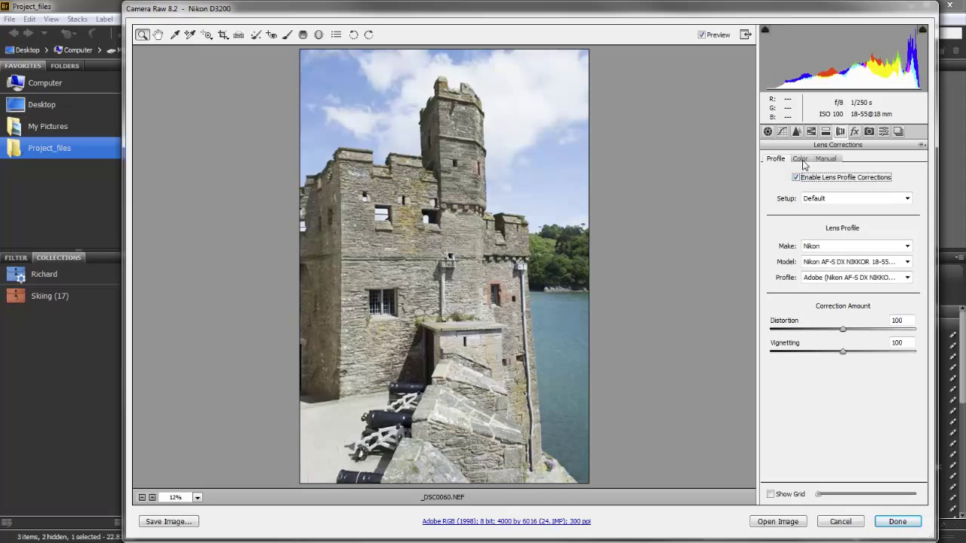
{"action": "left_click", "coordinate": [801, 161]}
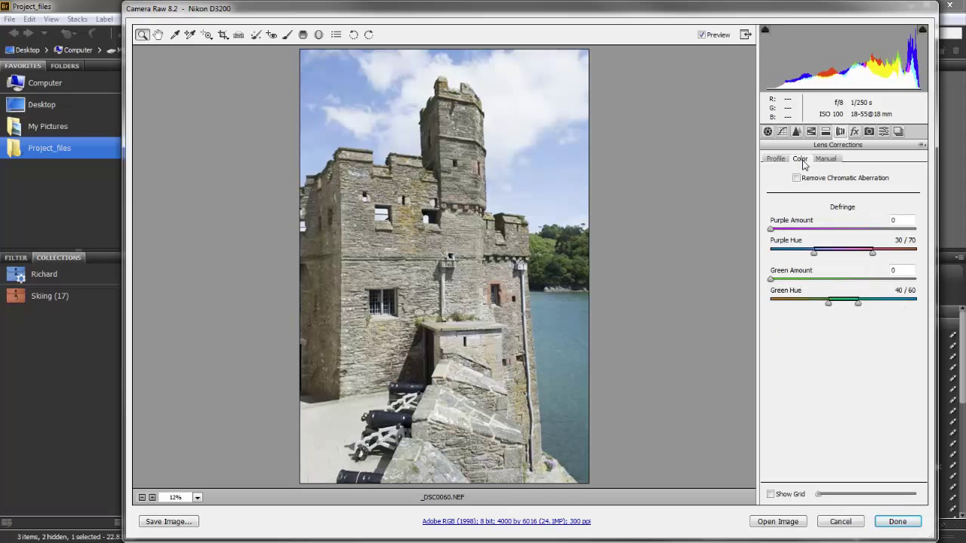
{"action": "left_click", "coordinate": [778, 526]}
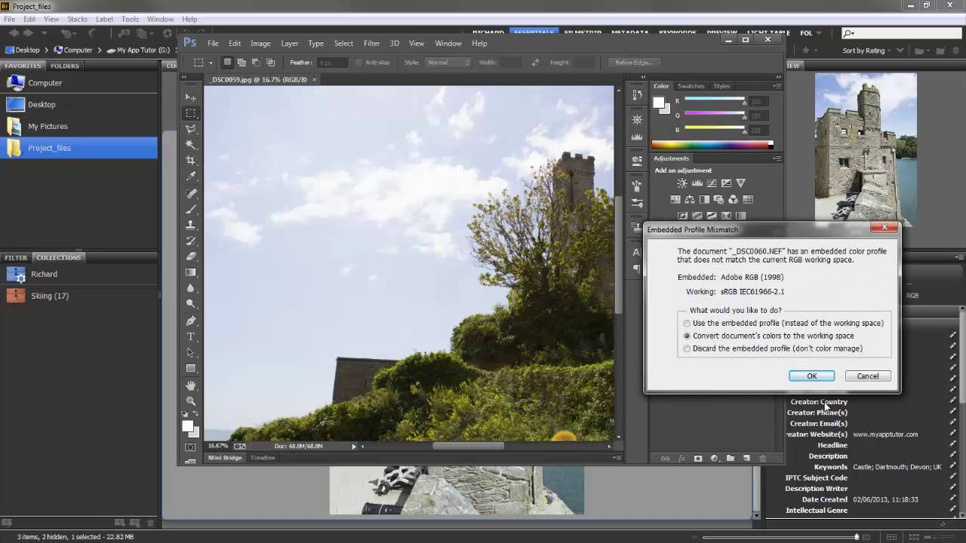
Accept the NEF's profile handling, maximize Photoshop, and open _DSC00601.DNG via File > Open
{"action": "left_click", "coordinate": [807, 376]}
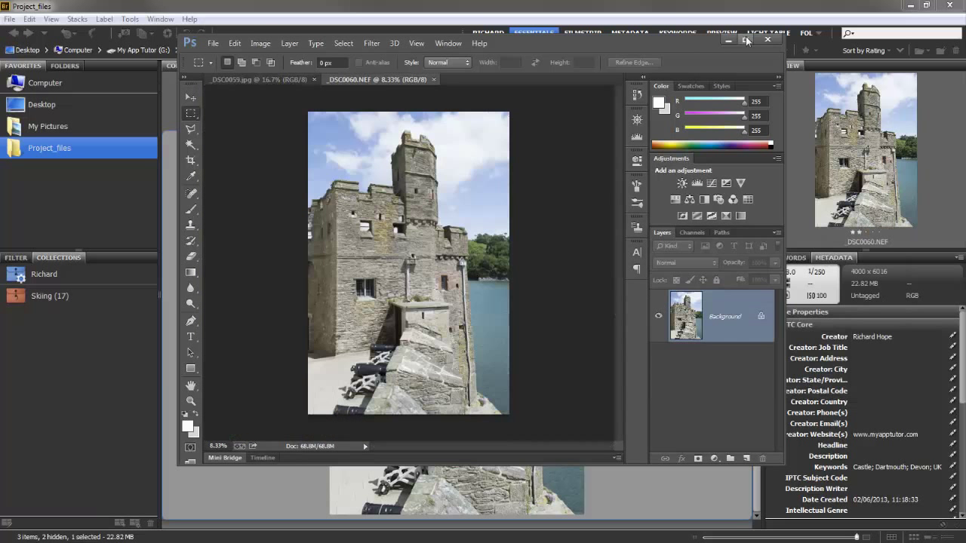
{"action": "left_click", "coordinate": [744, 39]}
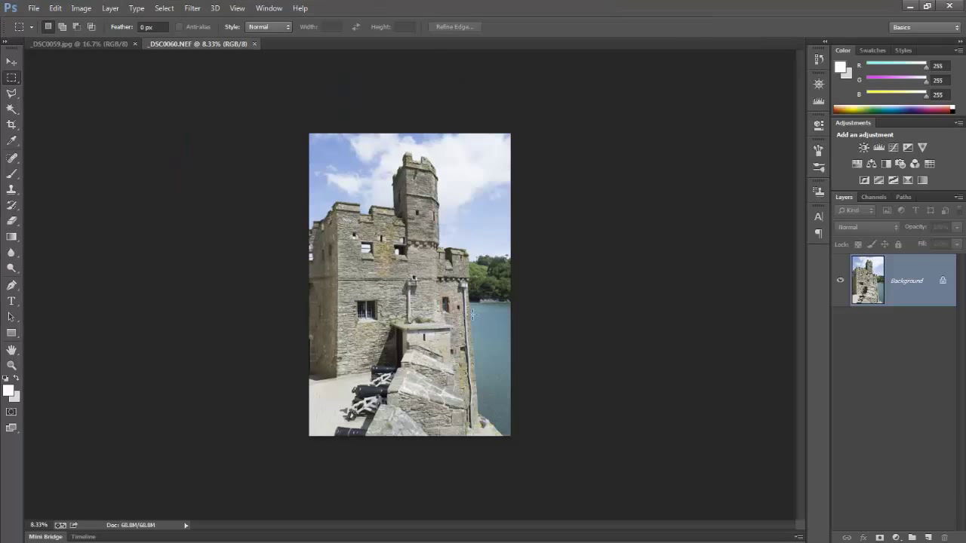
{"action": "left_click", "coordinate": [34, 10]}
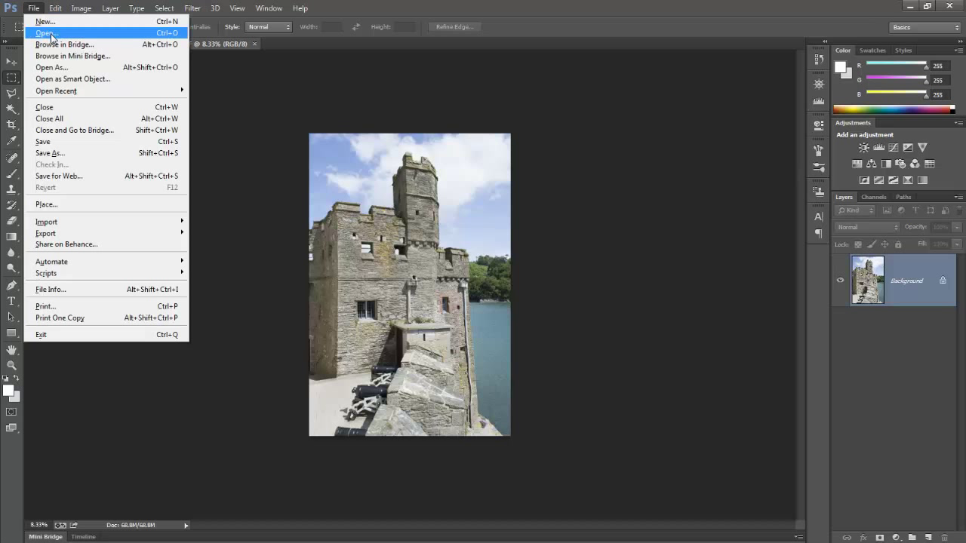
{"action": "left_click", "coordinate": [51, 34]}
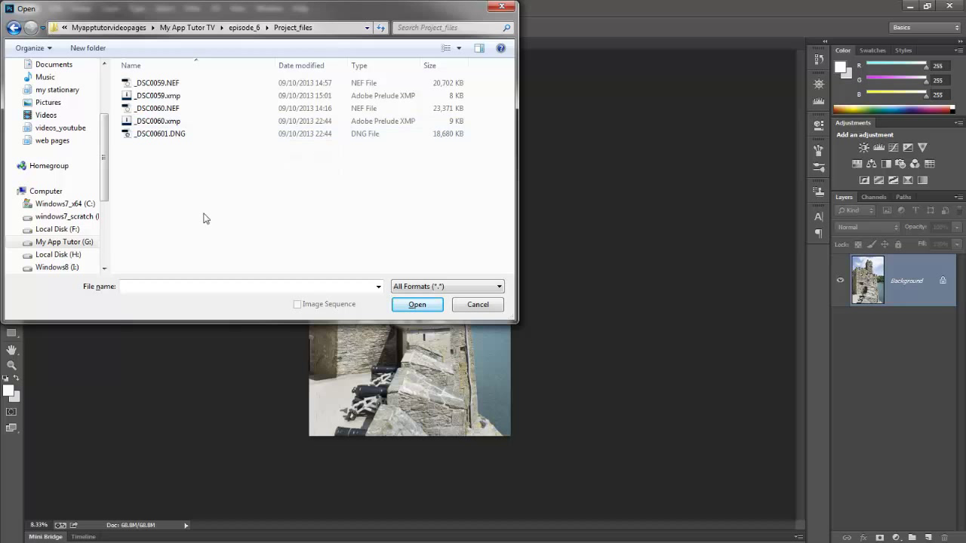
{"action": "left_click", "coordinate": [156, 134]}
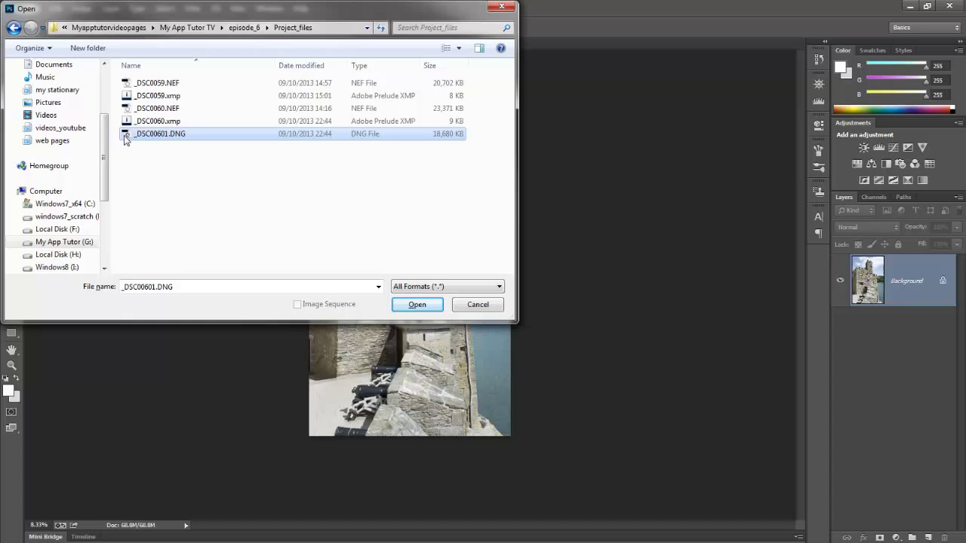
{"action": "left_click", "coordinate": [411, 306]}
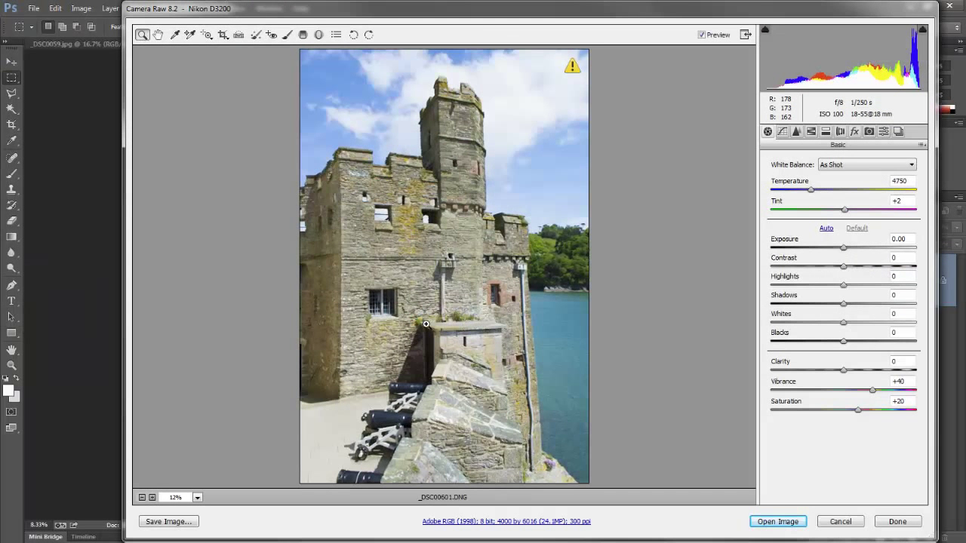
Open the DNG from Camera Raw as a Photoshop document converted to the working space
{"action": "left_click_drag", "start_coordinate": [528, 15], "coordinate": [463, 18]}
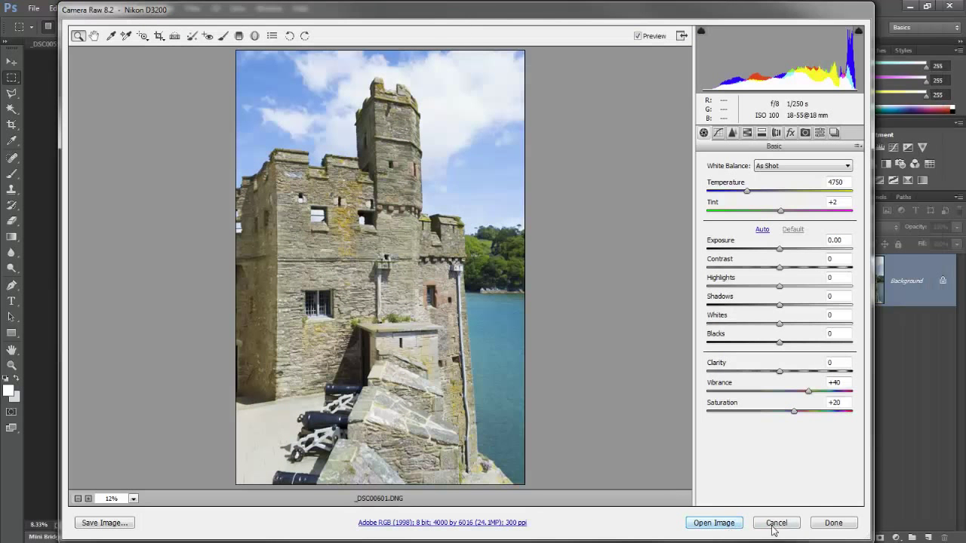
{"action": "left_click", "coordinate": [714, 523]}
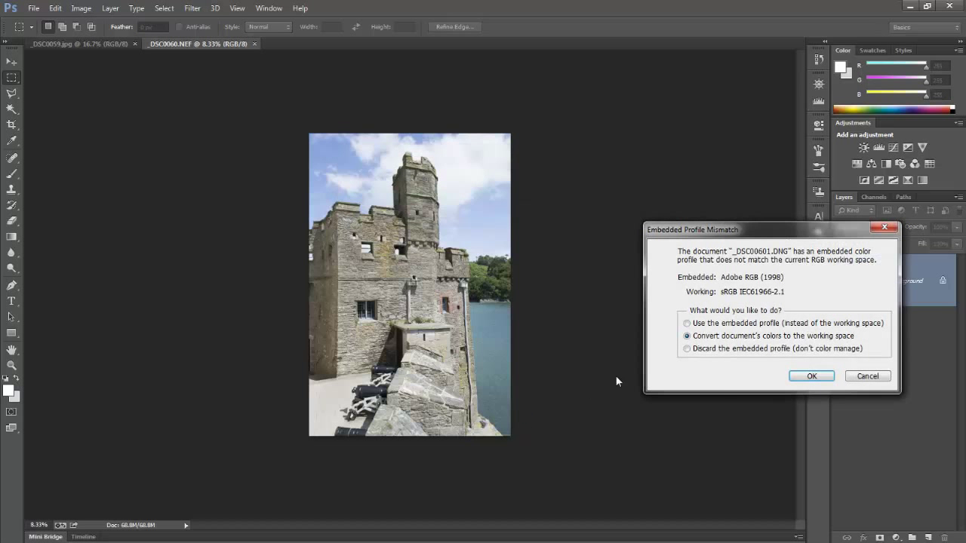
{"action": "left_click", "coordinate": [802, 379]}
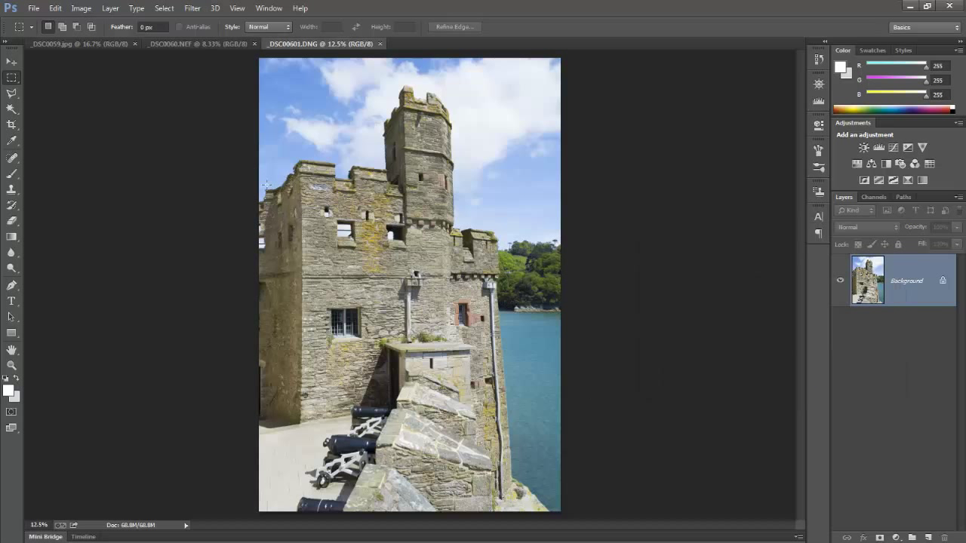
Close _DSC0059.jpg and arrange the DNG and NEF 2-up Vertical, with the NEF active
{"action": "left_click", "coordinate": [135, 43]}
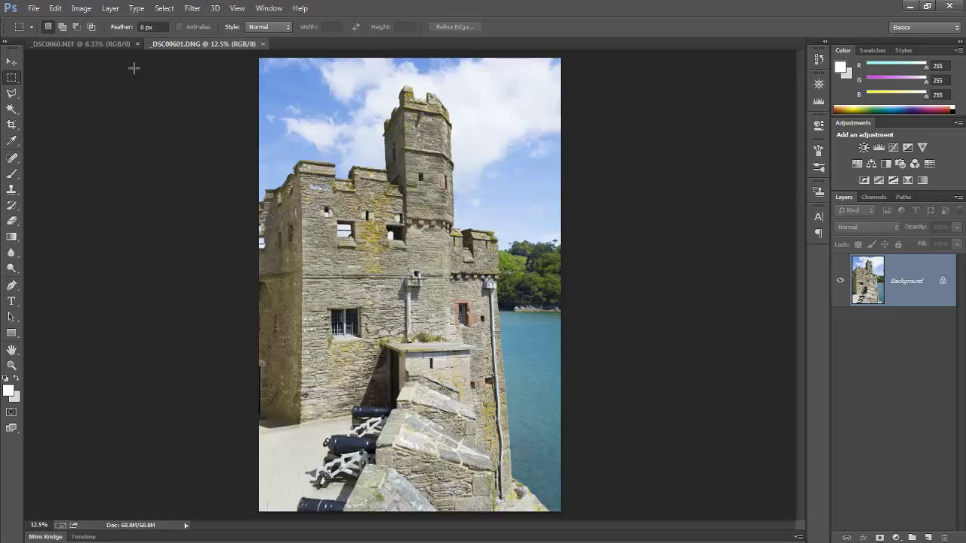
{"action": "left_click", "coordinate": [265, 9]}
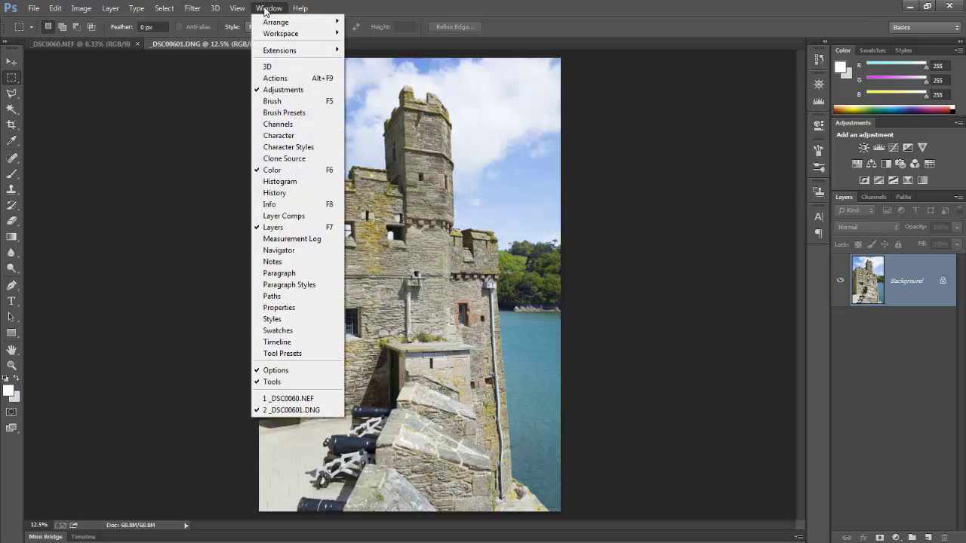
{"action": "mouse_move", "coordinate": [288, 30]}
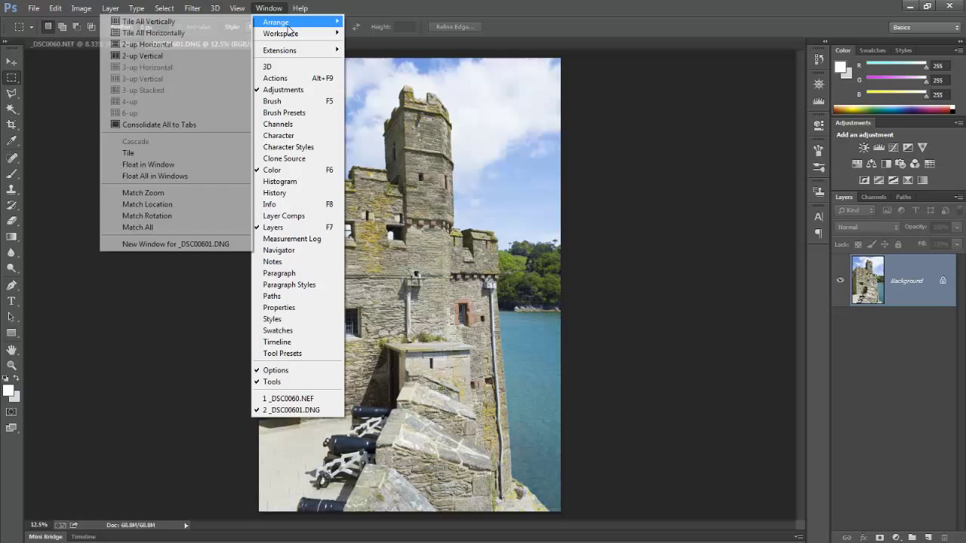
{"action": "left_click", "coordinate": [154, 58]}
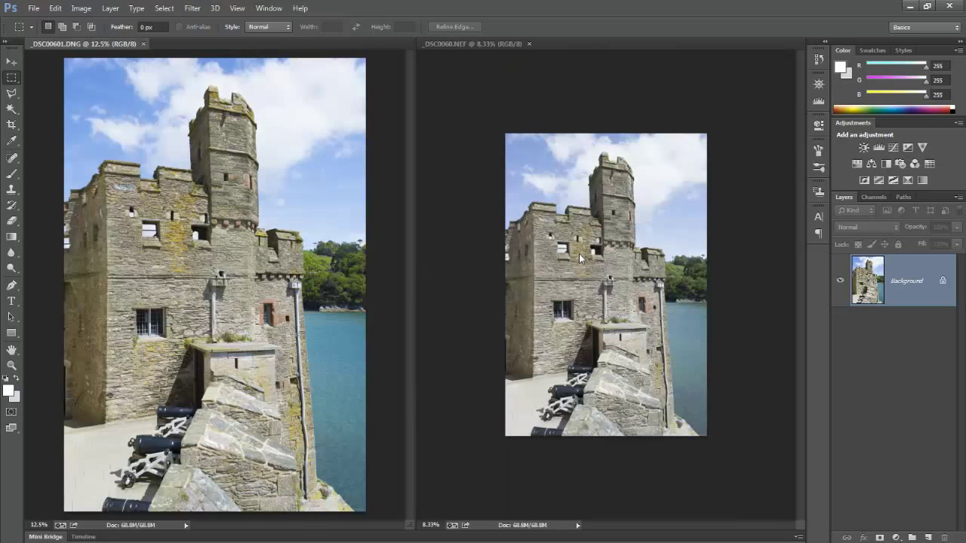
{"action": "left_click", "coordinate": [600, 73]}
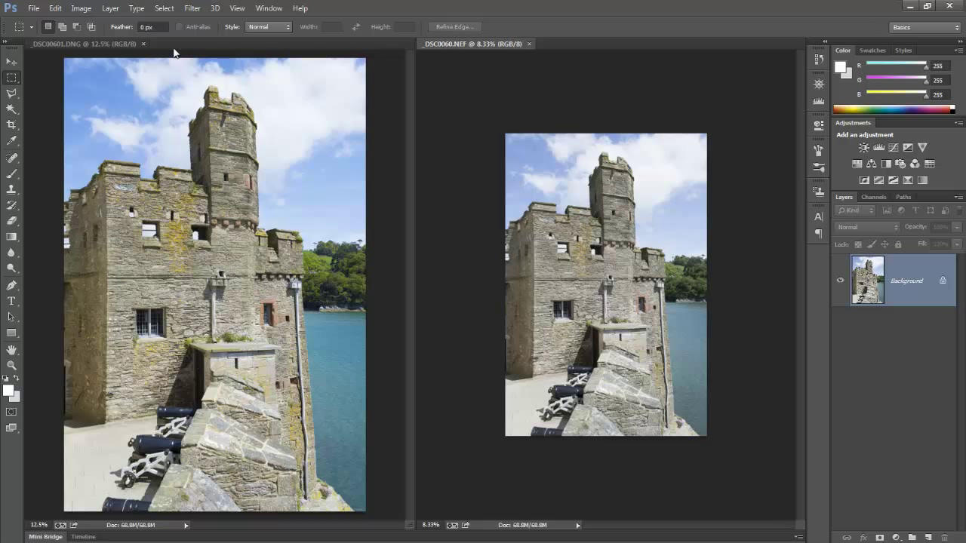
{"action": "left_click", "coordinate": [115, 45]}
{"action": "left_click", "coordinate": [431, 43]}
Fit the NEF on screen, then zoom it to 200% on the cannon carriage
{"action": "key", "text": "ctrl+0"}
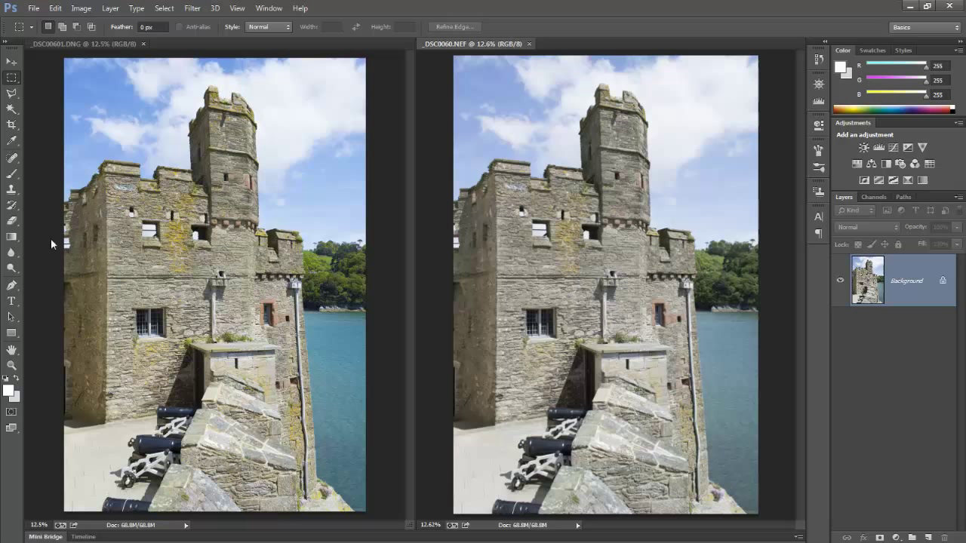
{"action": "left_click", "coordinate": [12, 366]}
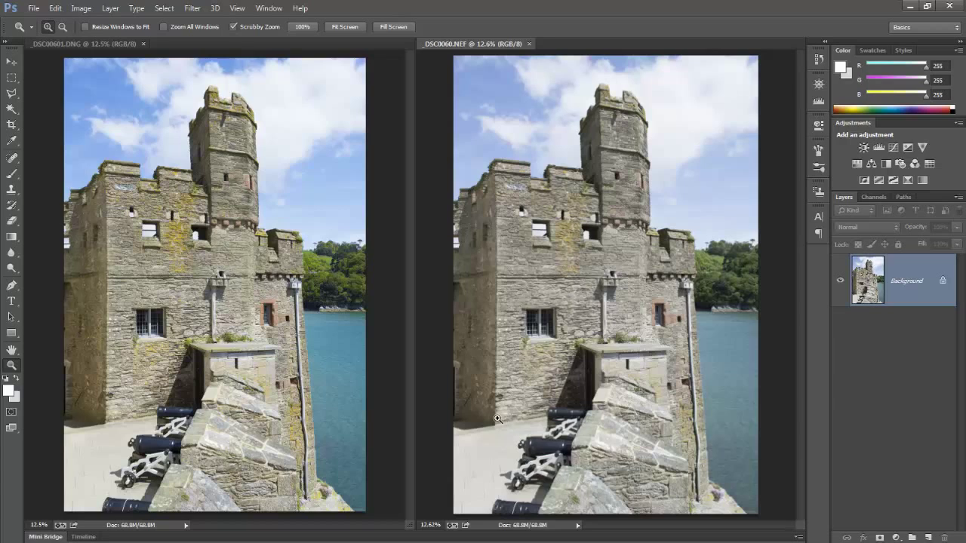
{"action": "left_click_drag", "start_coordinate": [503, 442], "coordinate": [613, 483]}
{"action": "left_click_drag", "start_coordinate": [542, 439], "coordinate": [609, 439]}
{"action": "left_click_drag", "start_coordinate": [796, 360], "coordinate": [805, 401]}
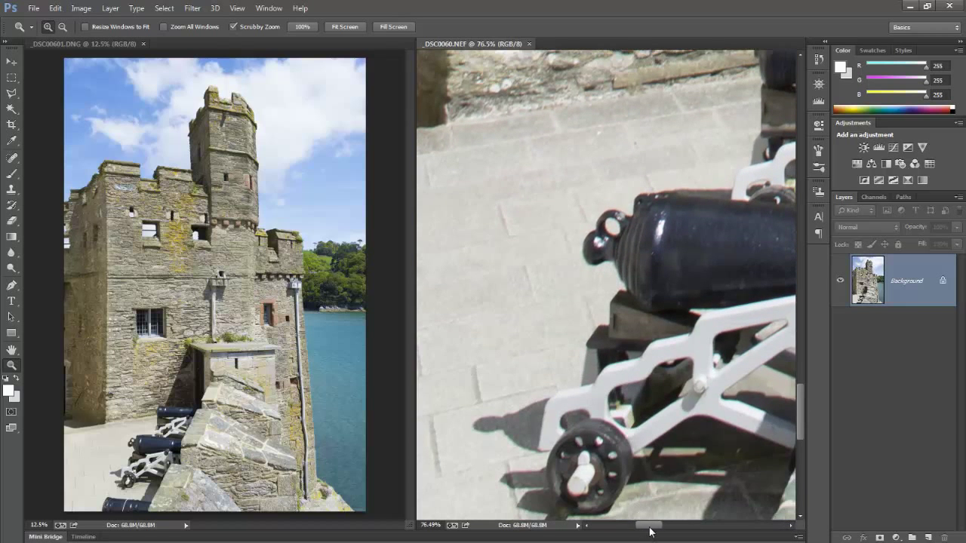
{"action": "left_click_drag", "start_coordinate": [649, 531], "coordinate": [660, 532]}
{"action": "left_click", "coordinate": [617, 376]}
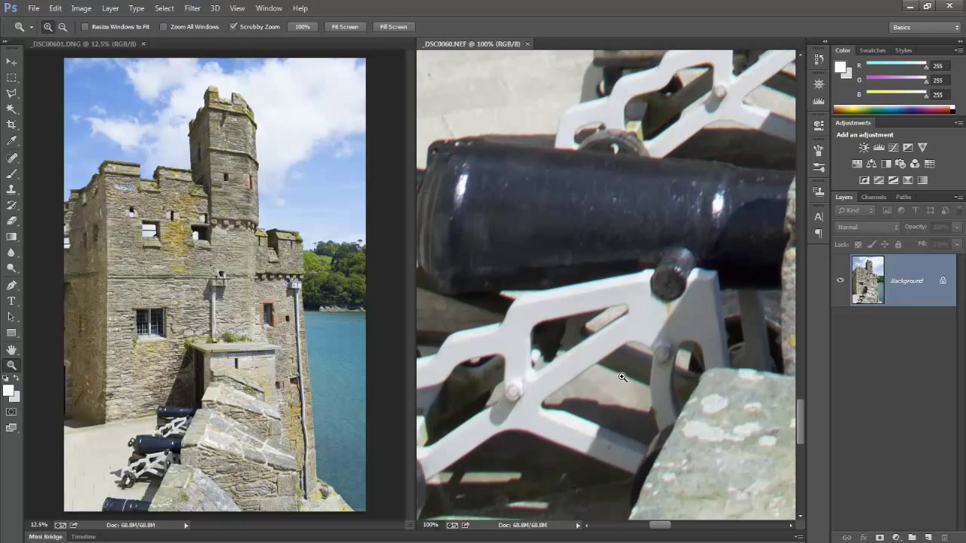
{"action": "left_click", "coordinate": [621, 377]}
{"action": "left_click_drag", "start_coordinate": [796, 437], "coordinate": [801, 442]}
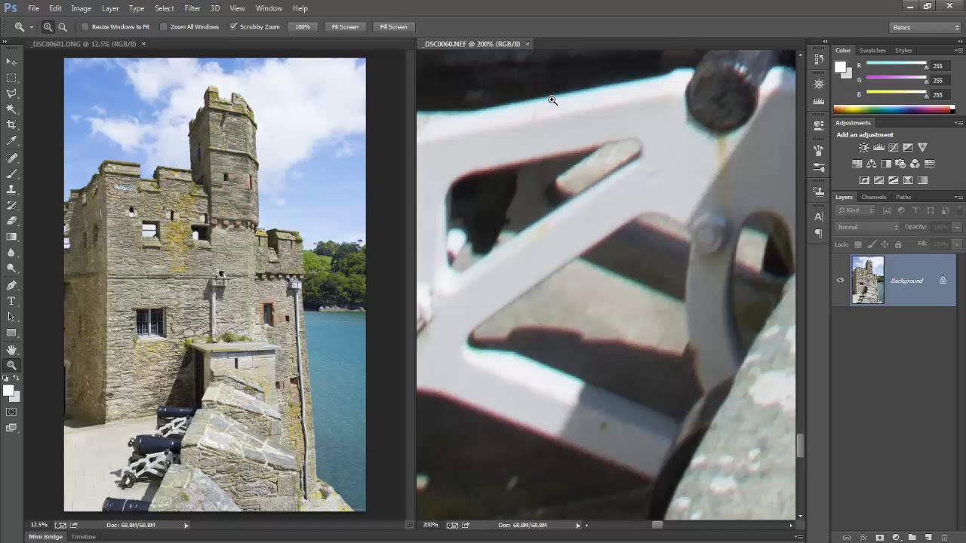
Zoom the DNG into the carriage and set its zoom field to 200%
{"action": "left_click", "coordinate": [149, 475]}
{"action": "left_click_drag", "start_coordinate": [158, 476], "coordinate": [270, 444]}
{"action": "left_click_drag", "start_coordinate": [265, 526], "coordinate": [260, 525]}
{"action": "left_click_drag", "start_coordinate": [411, 423], "coordinate": [411, 451]}
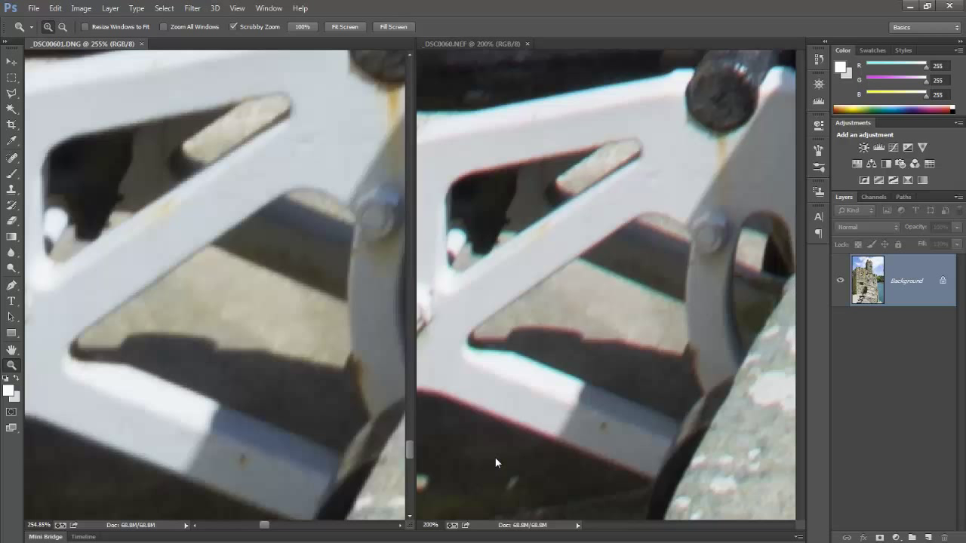
{"action": "left_click", "coordinate": [43, 525]}
{"action": "left_click_drag", "start_coordinate": [51, 525], "coordinate": [40, 526]}
{"action": "key", "text": "Return"}
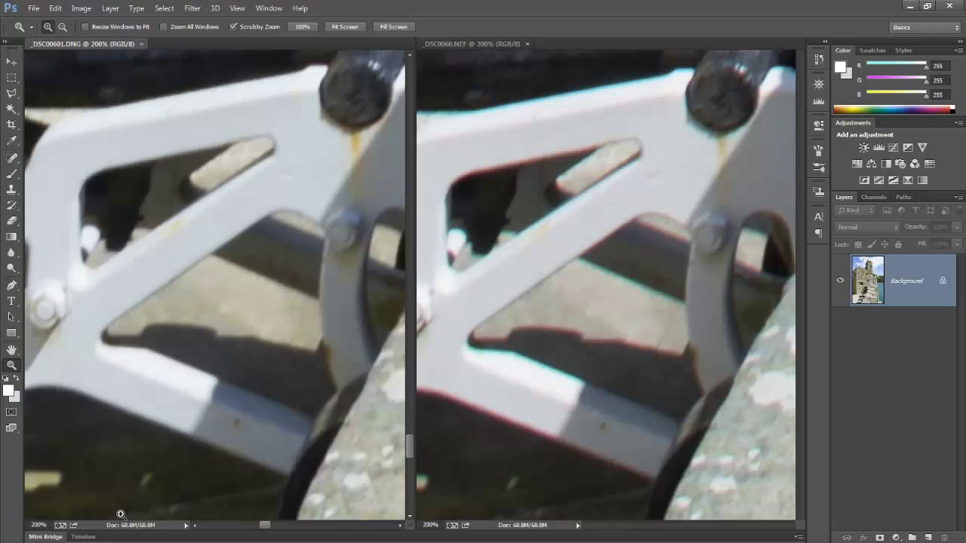